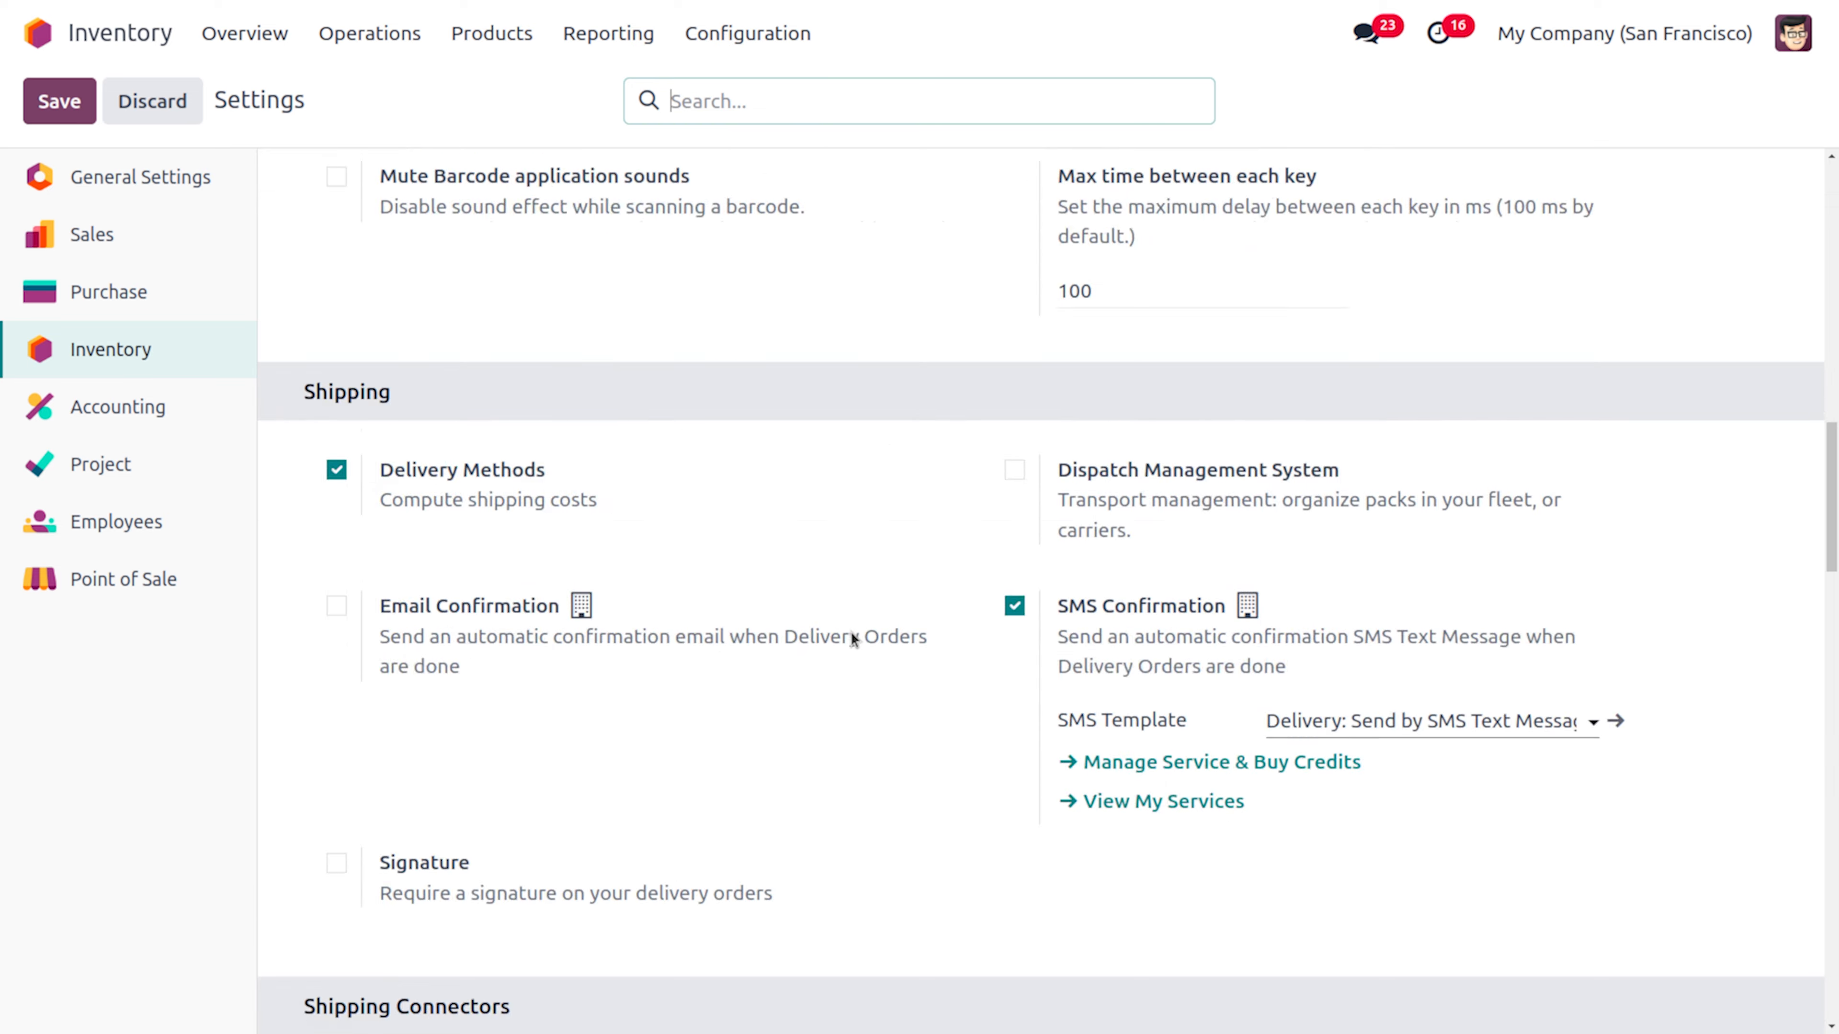
# Set the WH/Stock location's removal strategy to Last In First Out (LIFO) and save the location
pyautogui.scroll(-10, 853, 637)
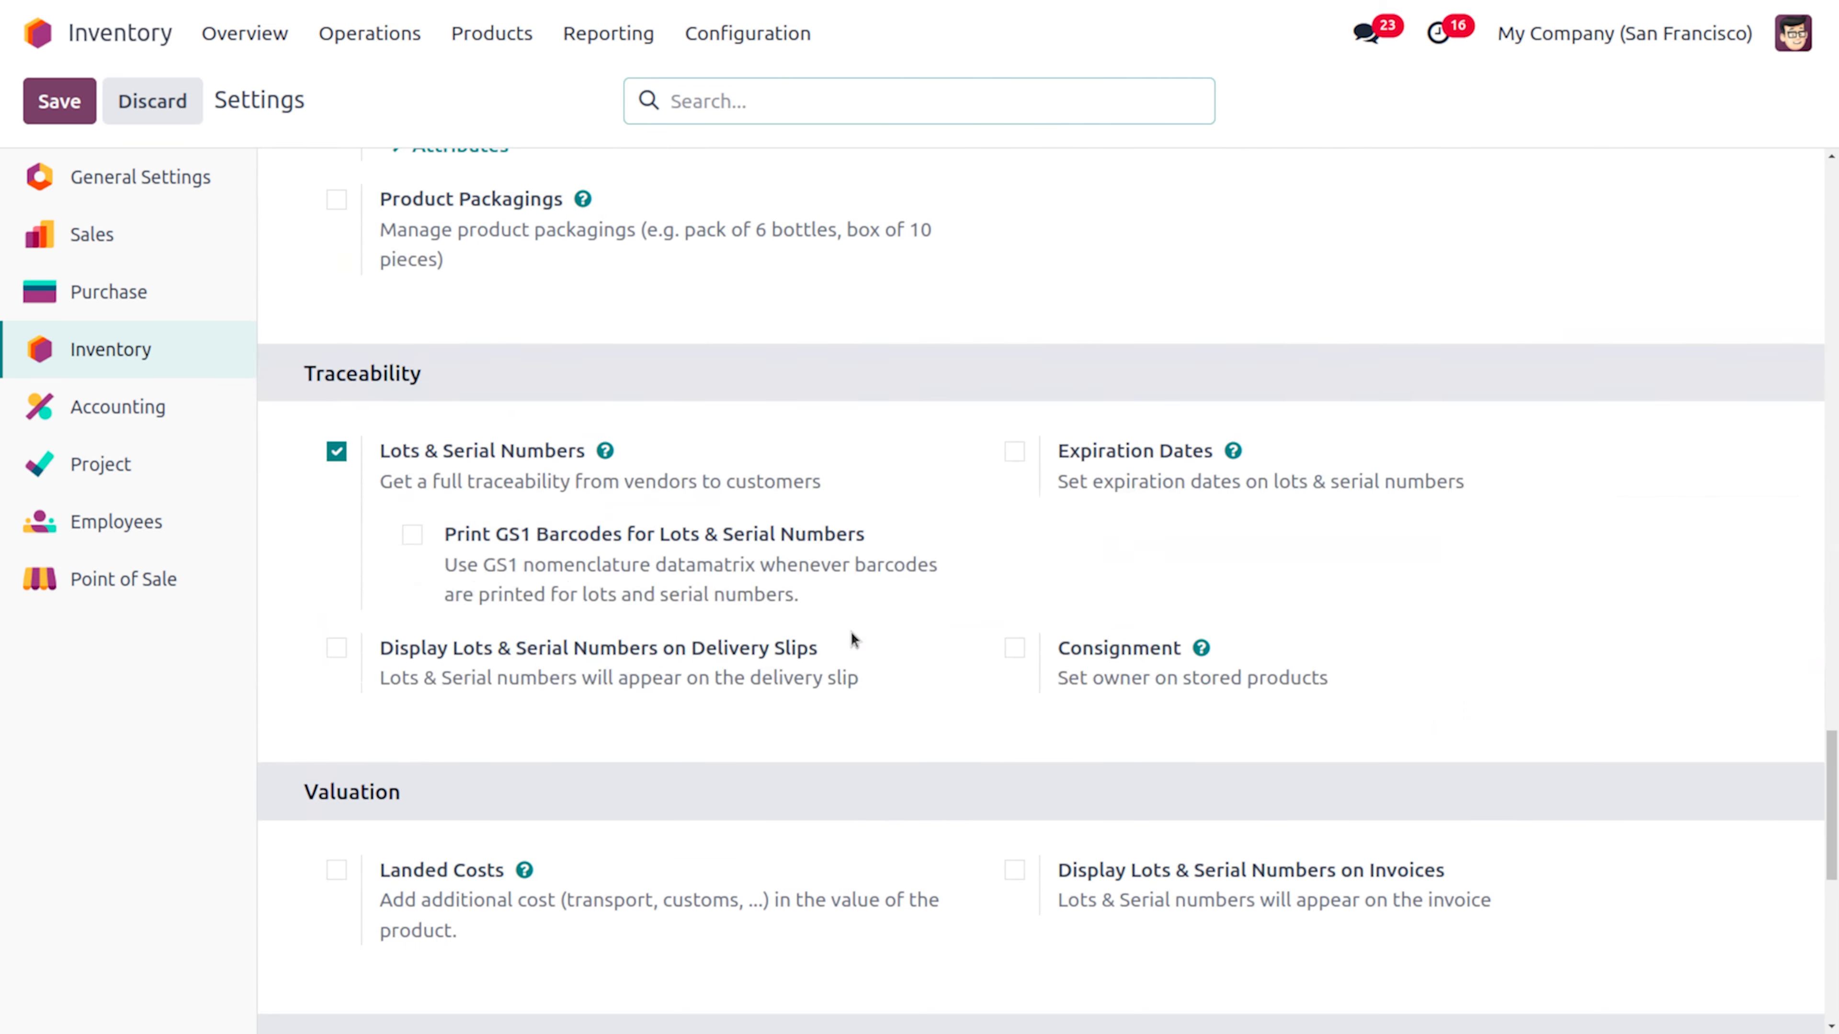
pyautogui.scroll(-3, 851, 637)
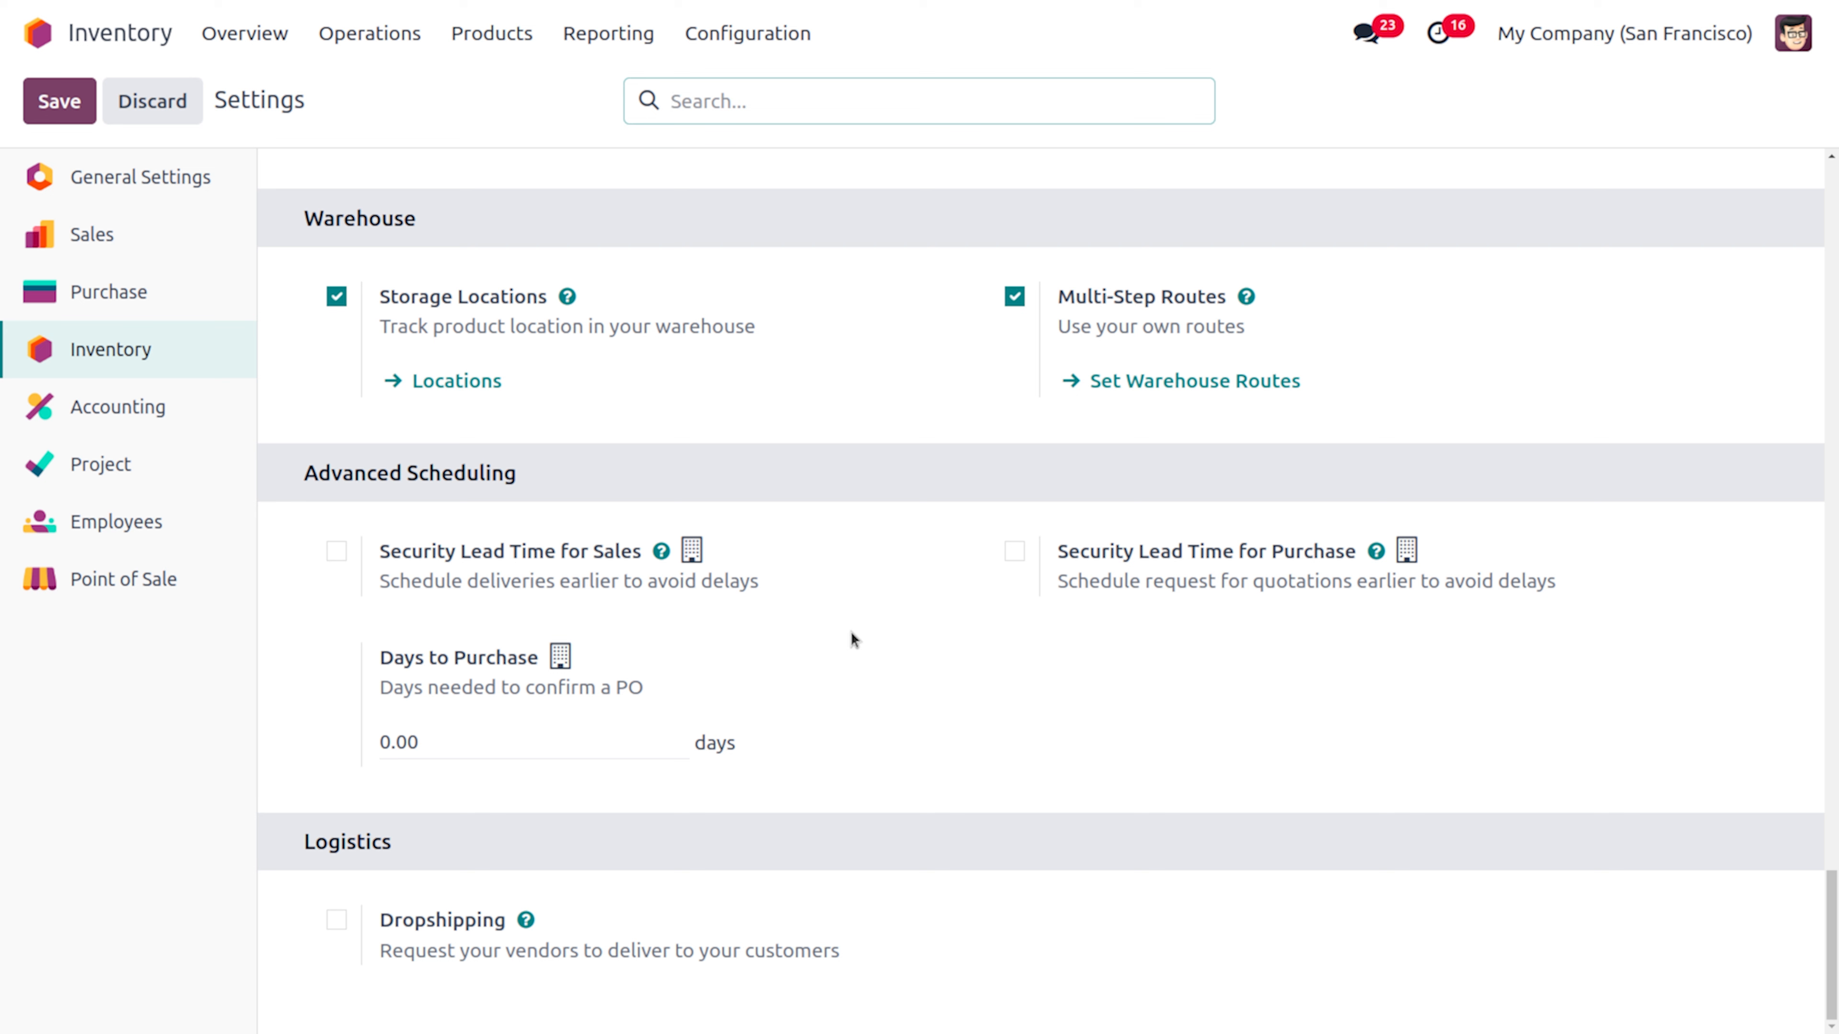
pyautogui.click(724, 45)
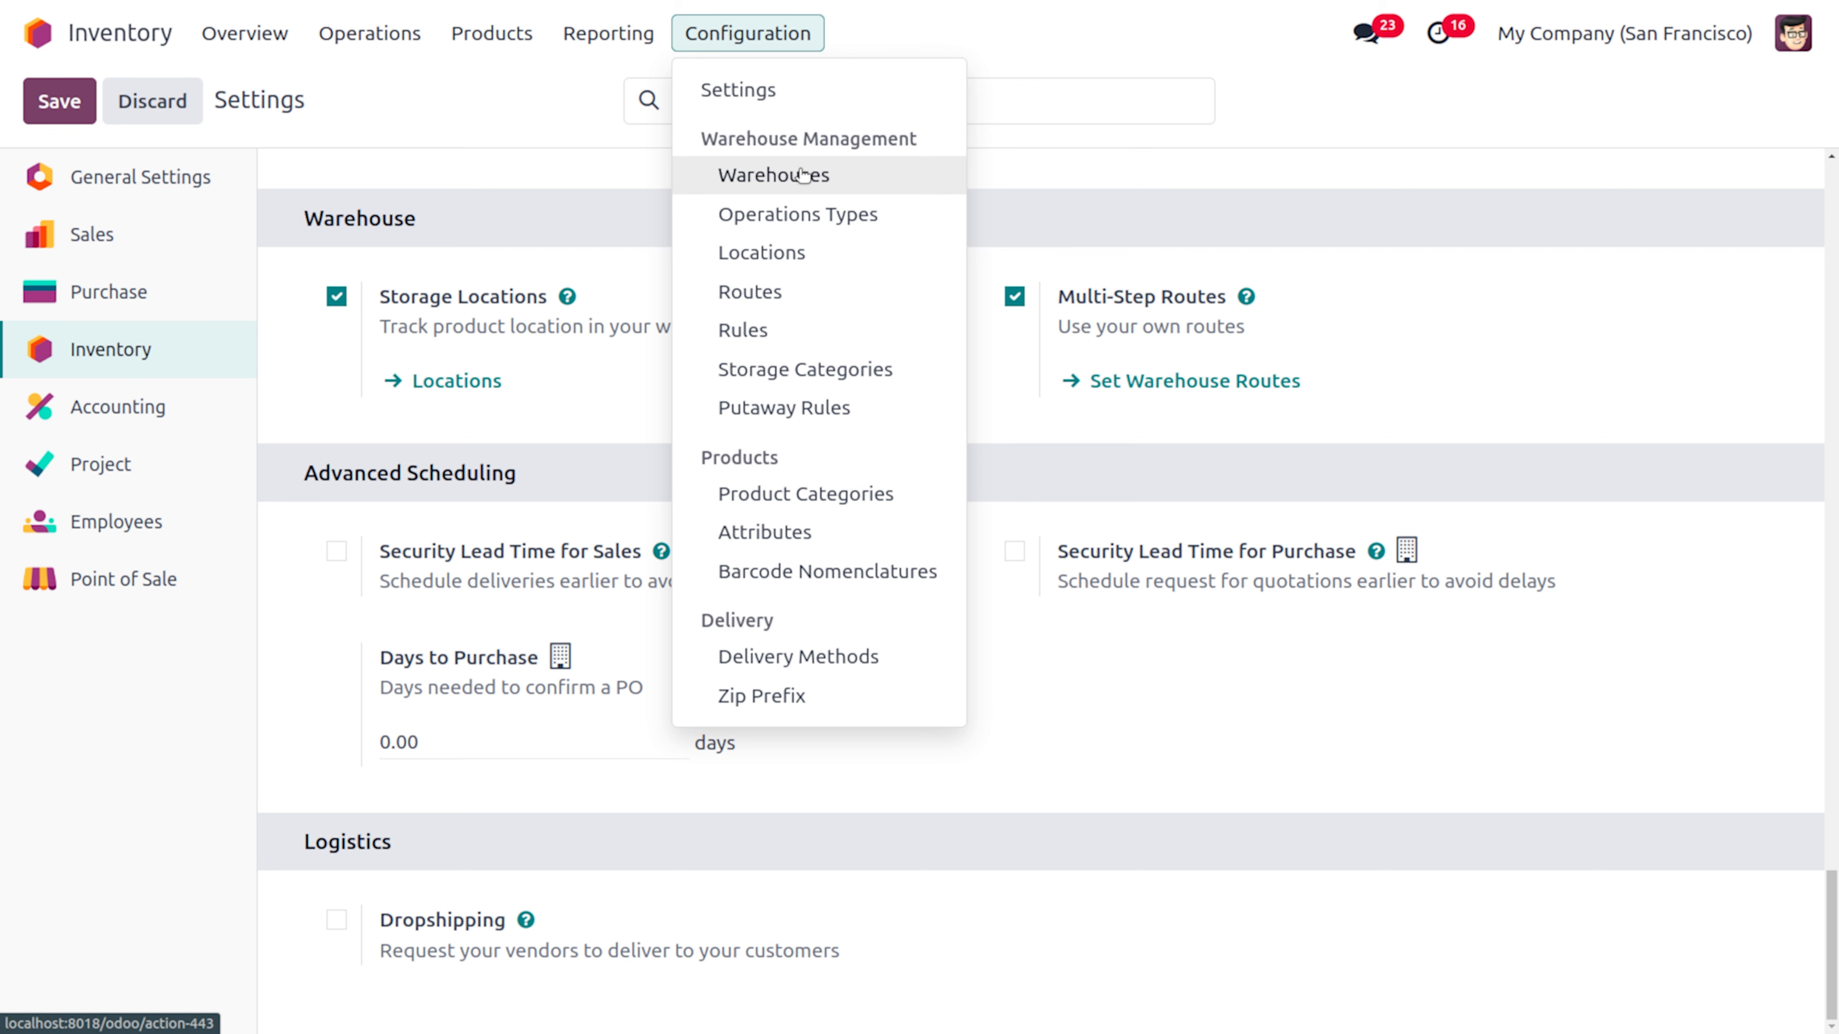
pyautogui.click(823, 247)
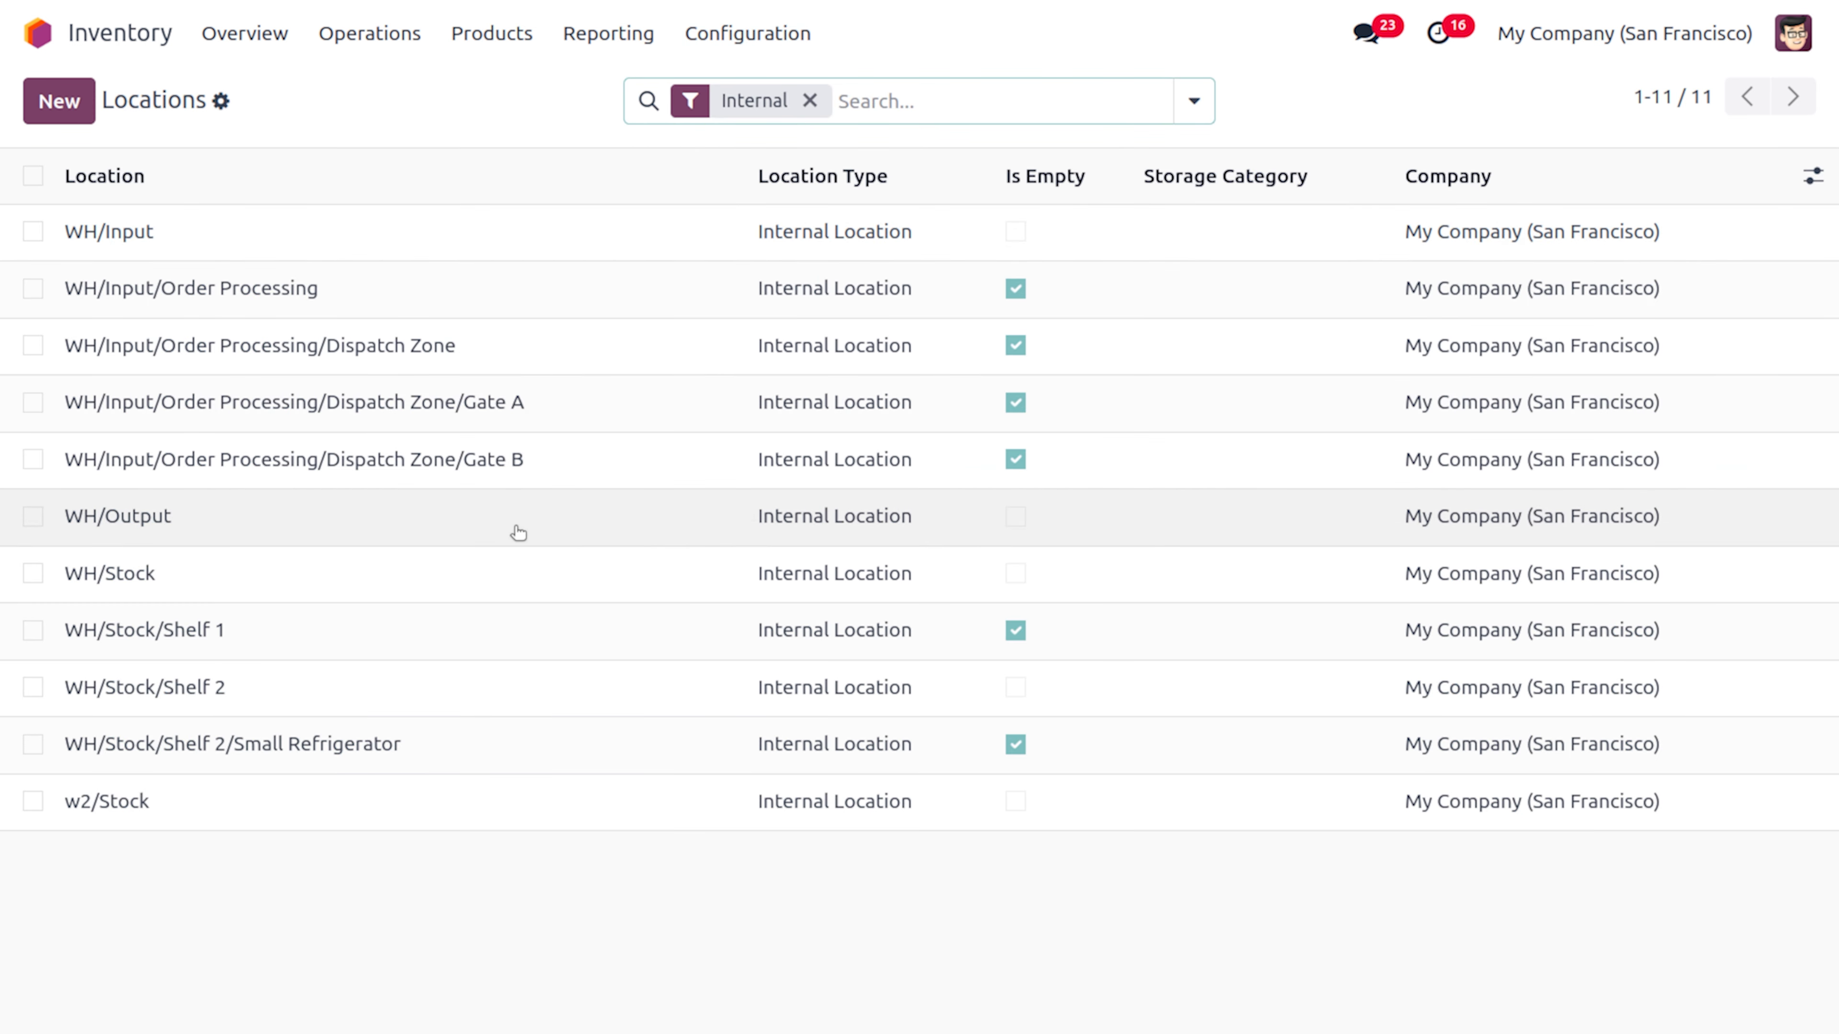
pyautogui.click(556, 584)
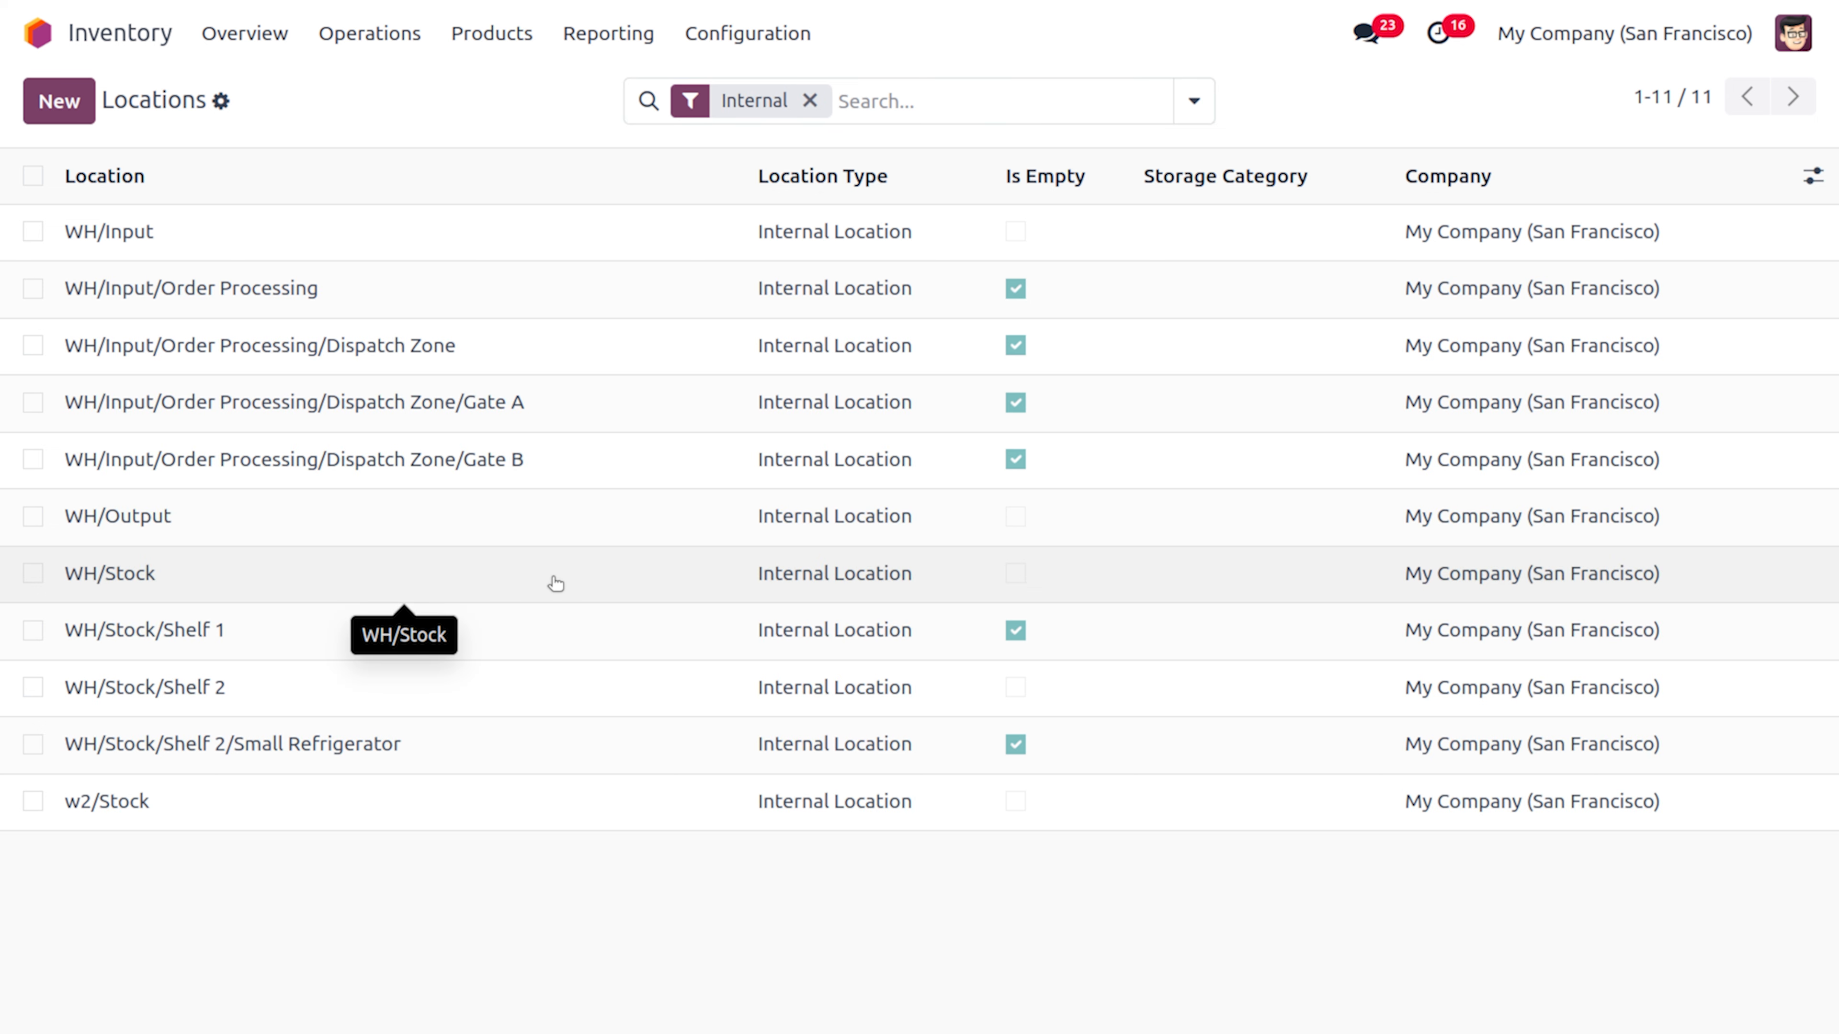
pyautogui.scroll(-2, 440, 772)
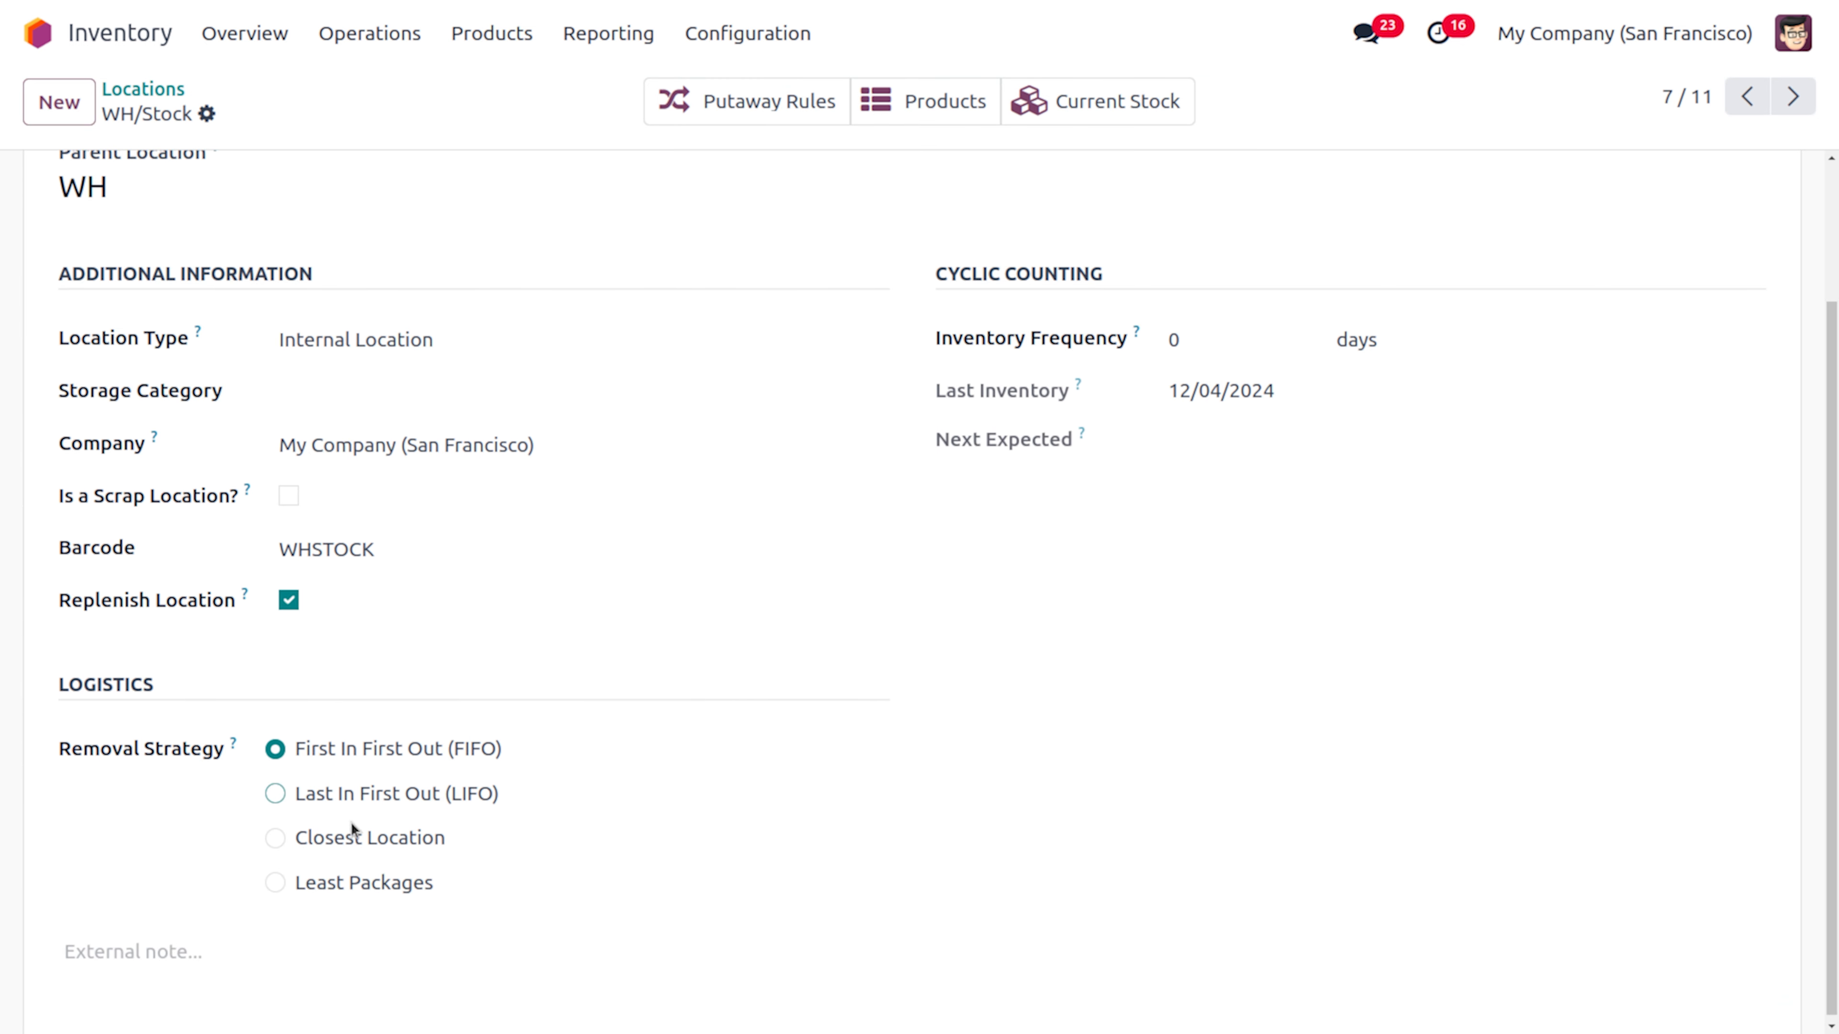
pyautogui.click(277, 797)
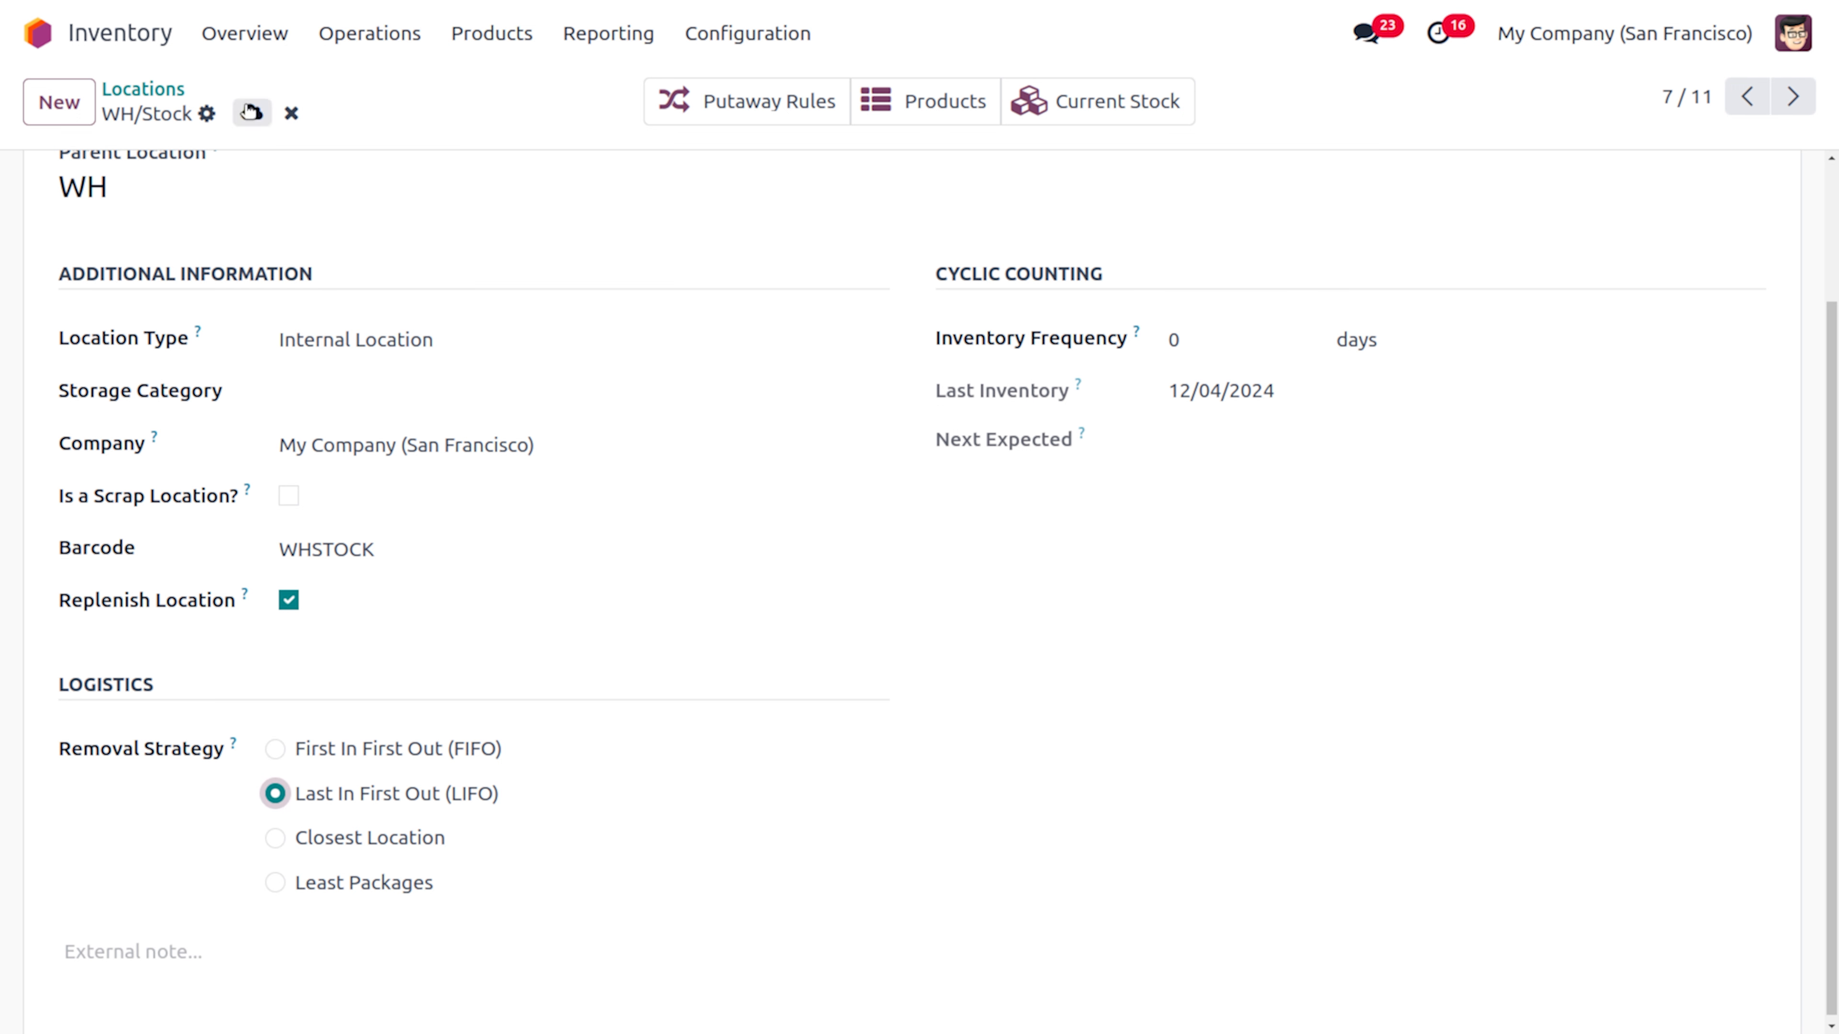
pyautogui.click(251, 112)
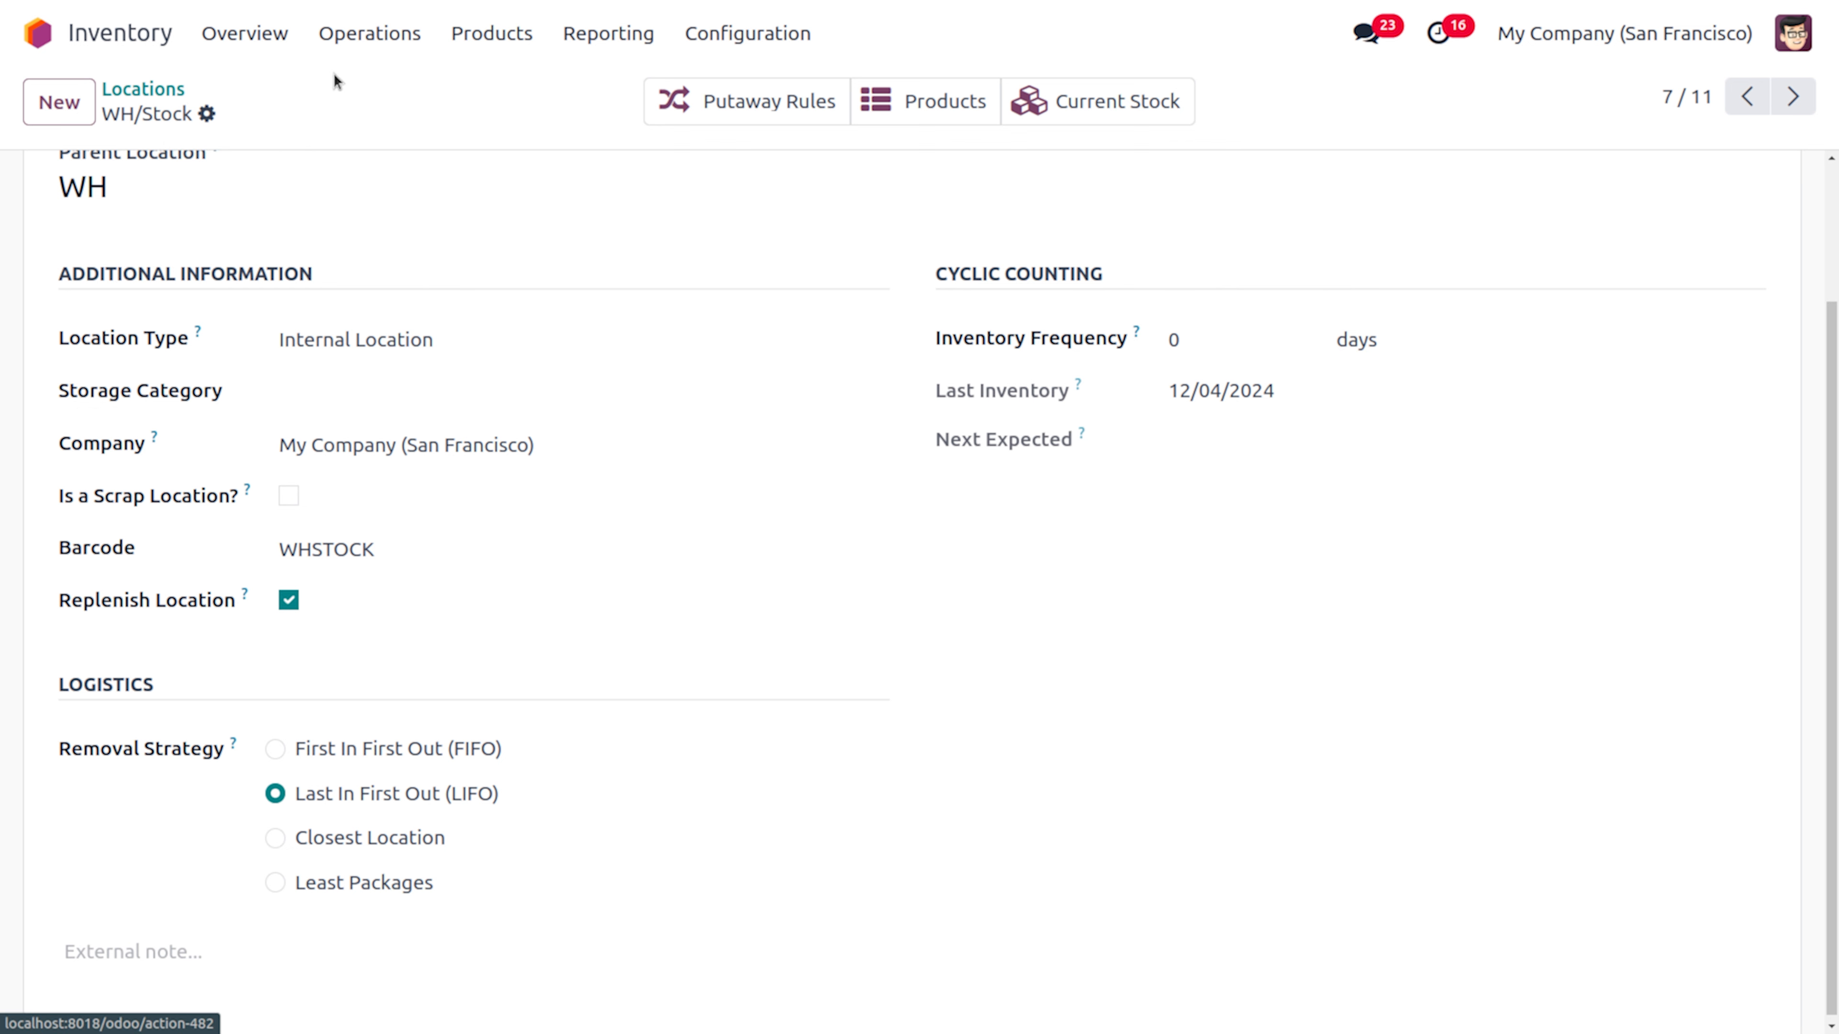
# Set the force removal strategy of the starred Bottle product's category to Last In First Out (LIFO) and save the category
pyautogui.click(470, 37)
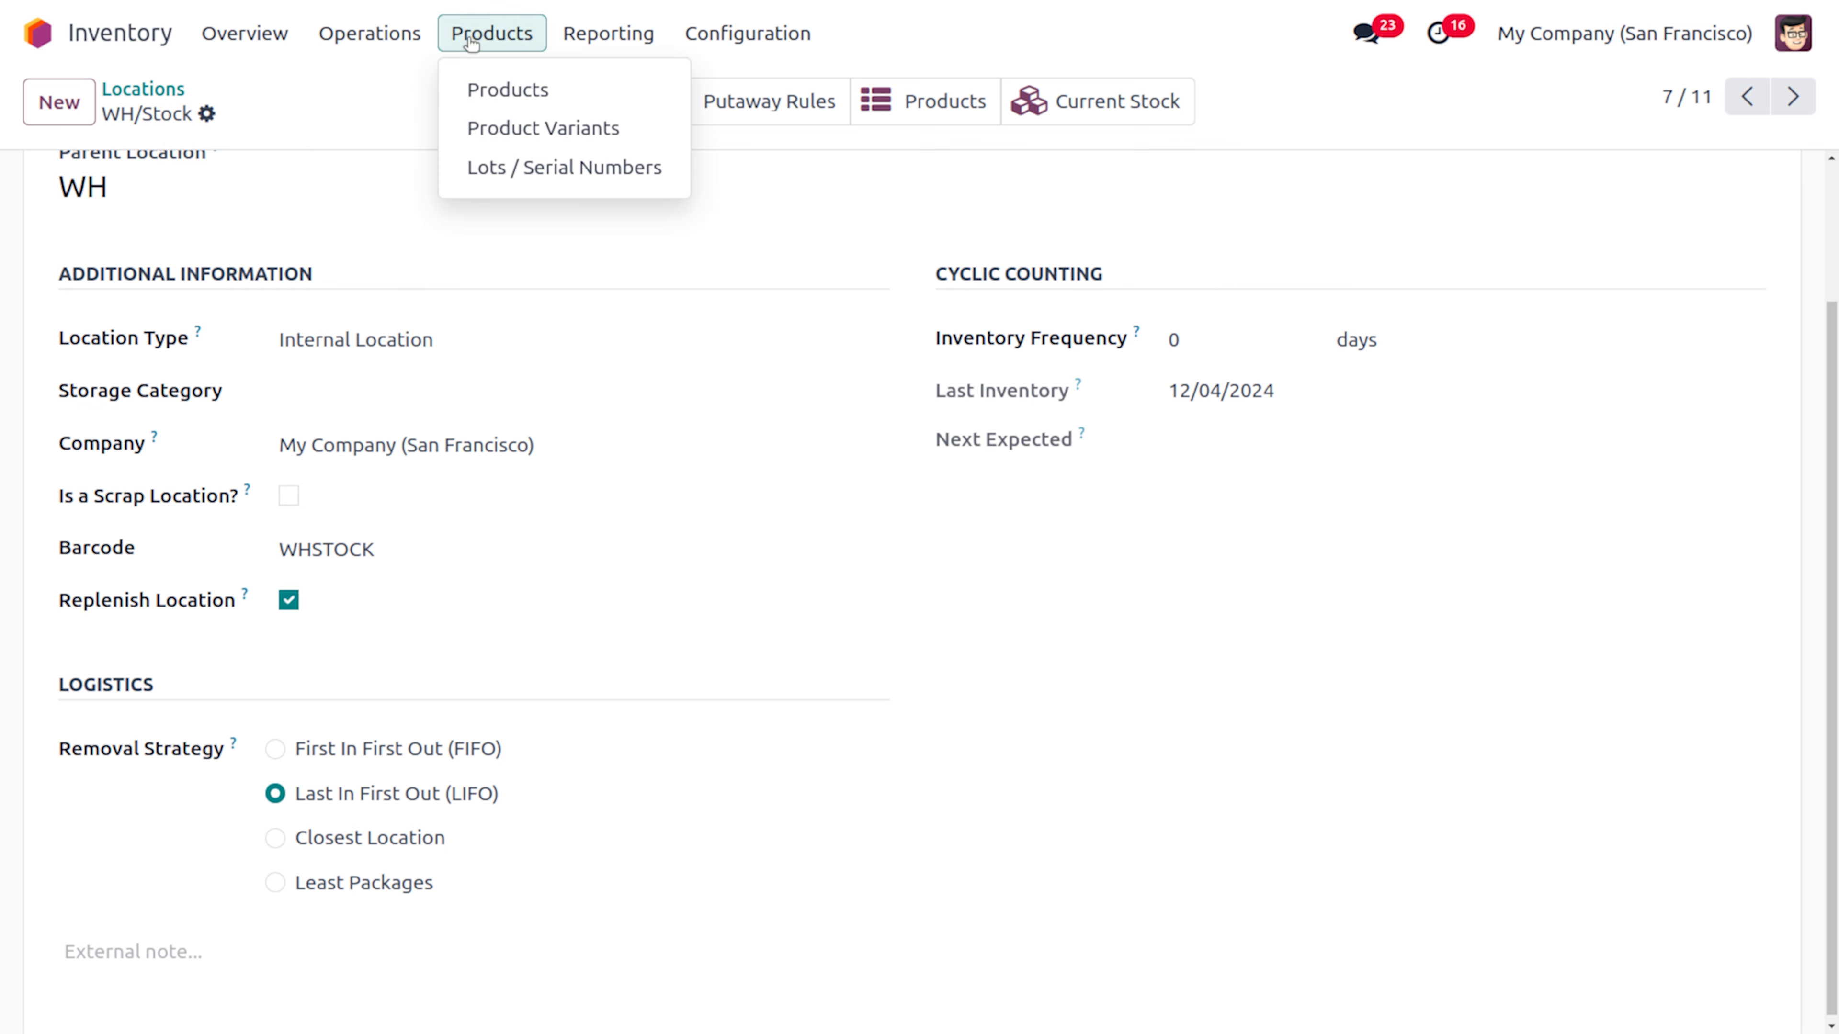
pyautogui.click(528, 86)
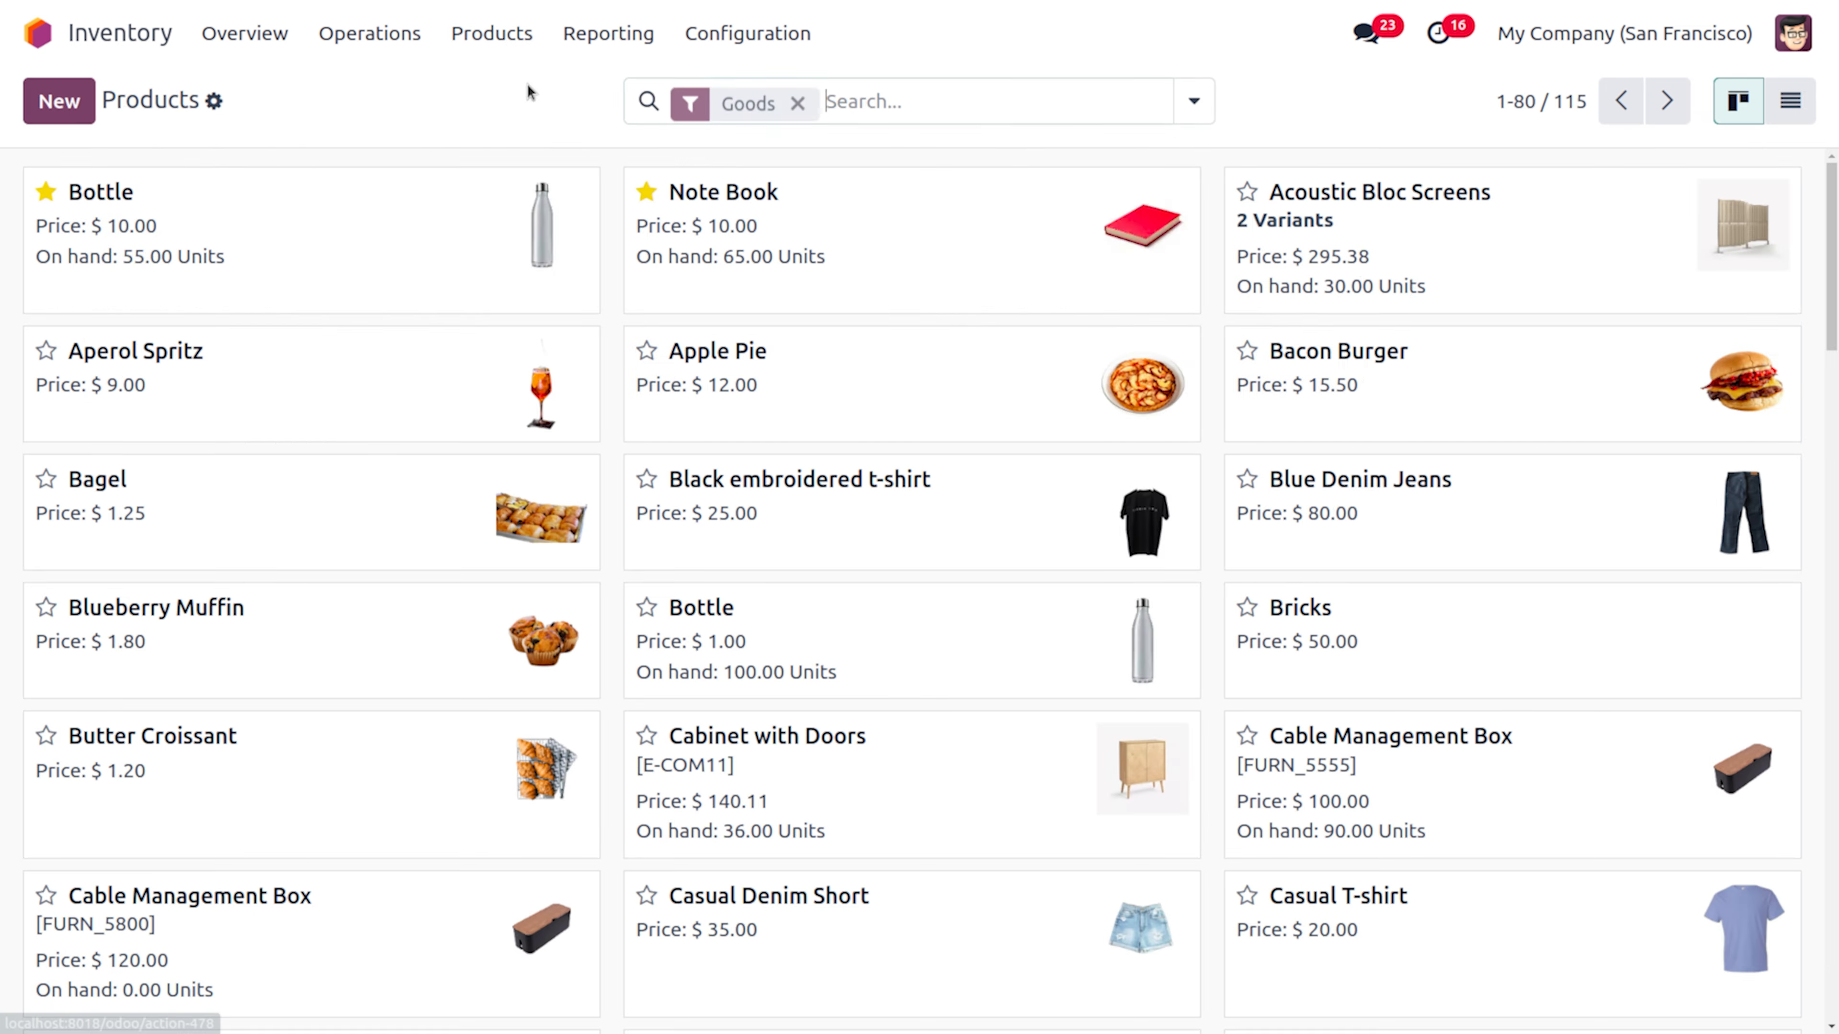
pyautogui.click(313, 178)
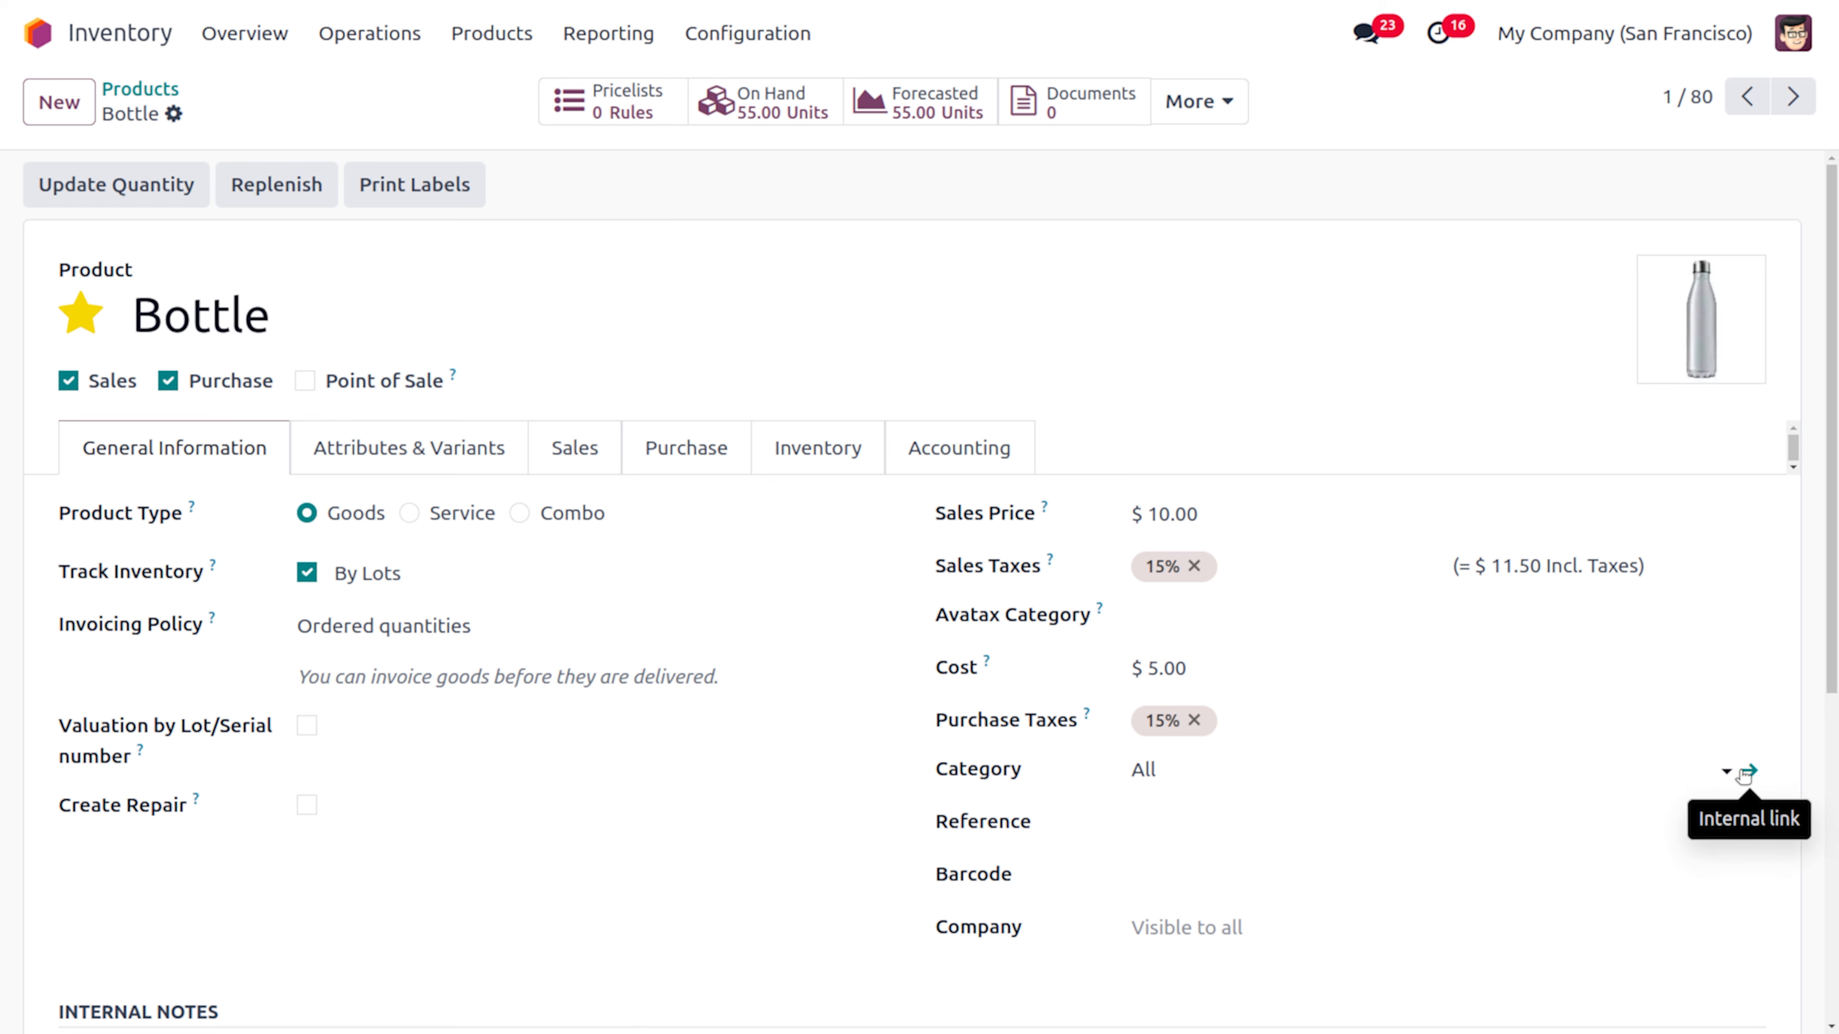
pyautogui.click(1746, 770)
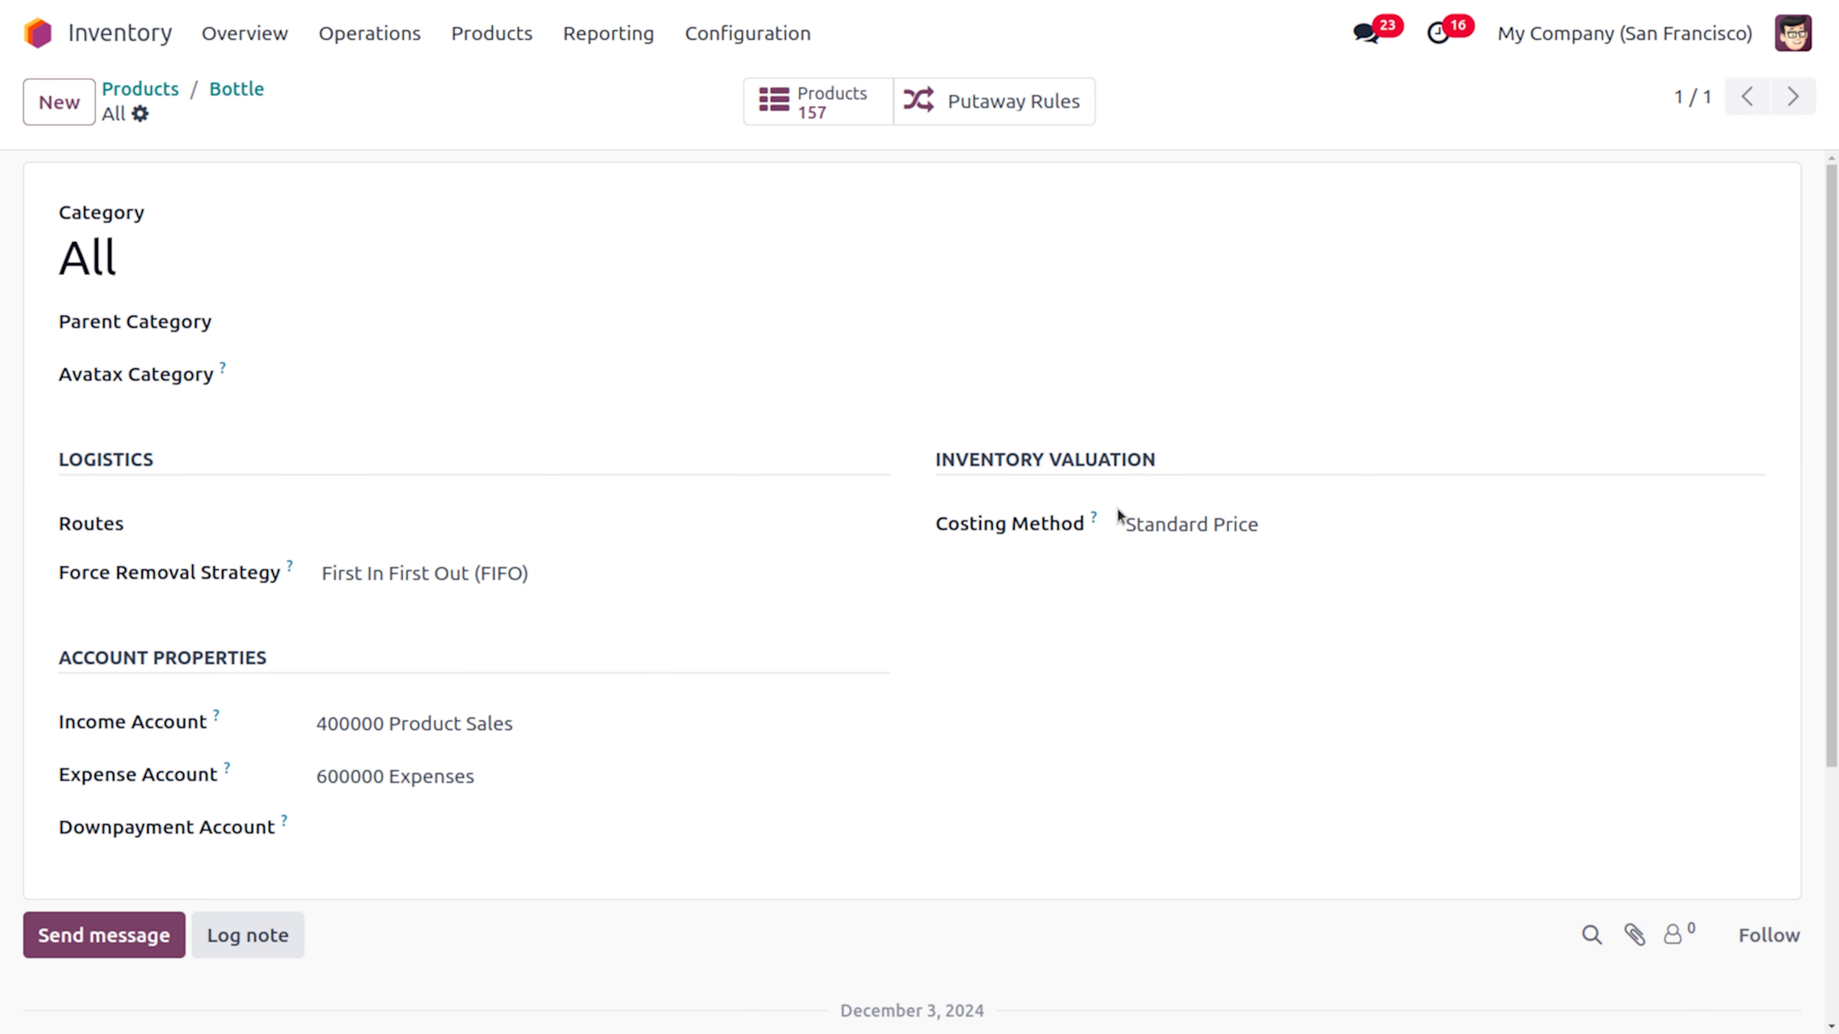
pyautogui.click(493, 571)
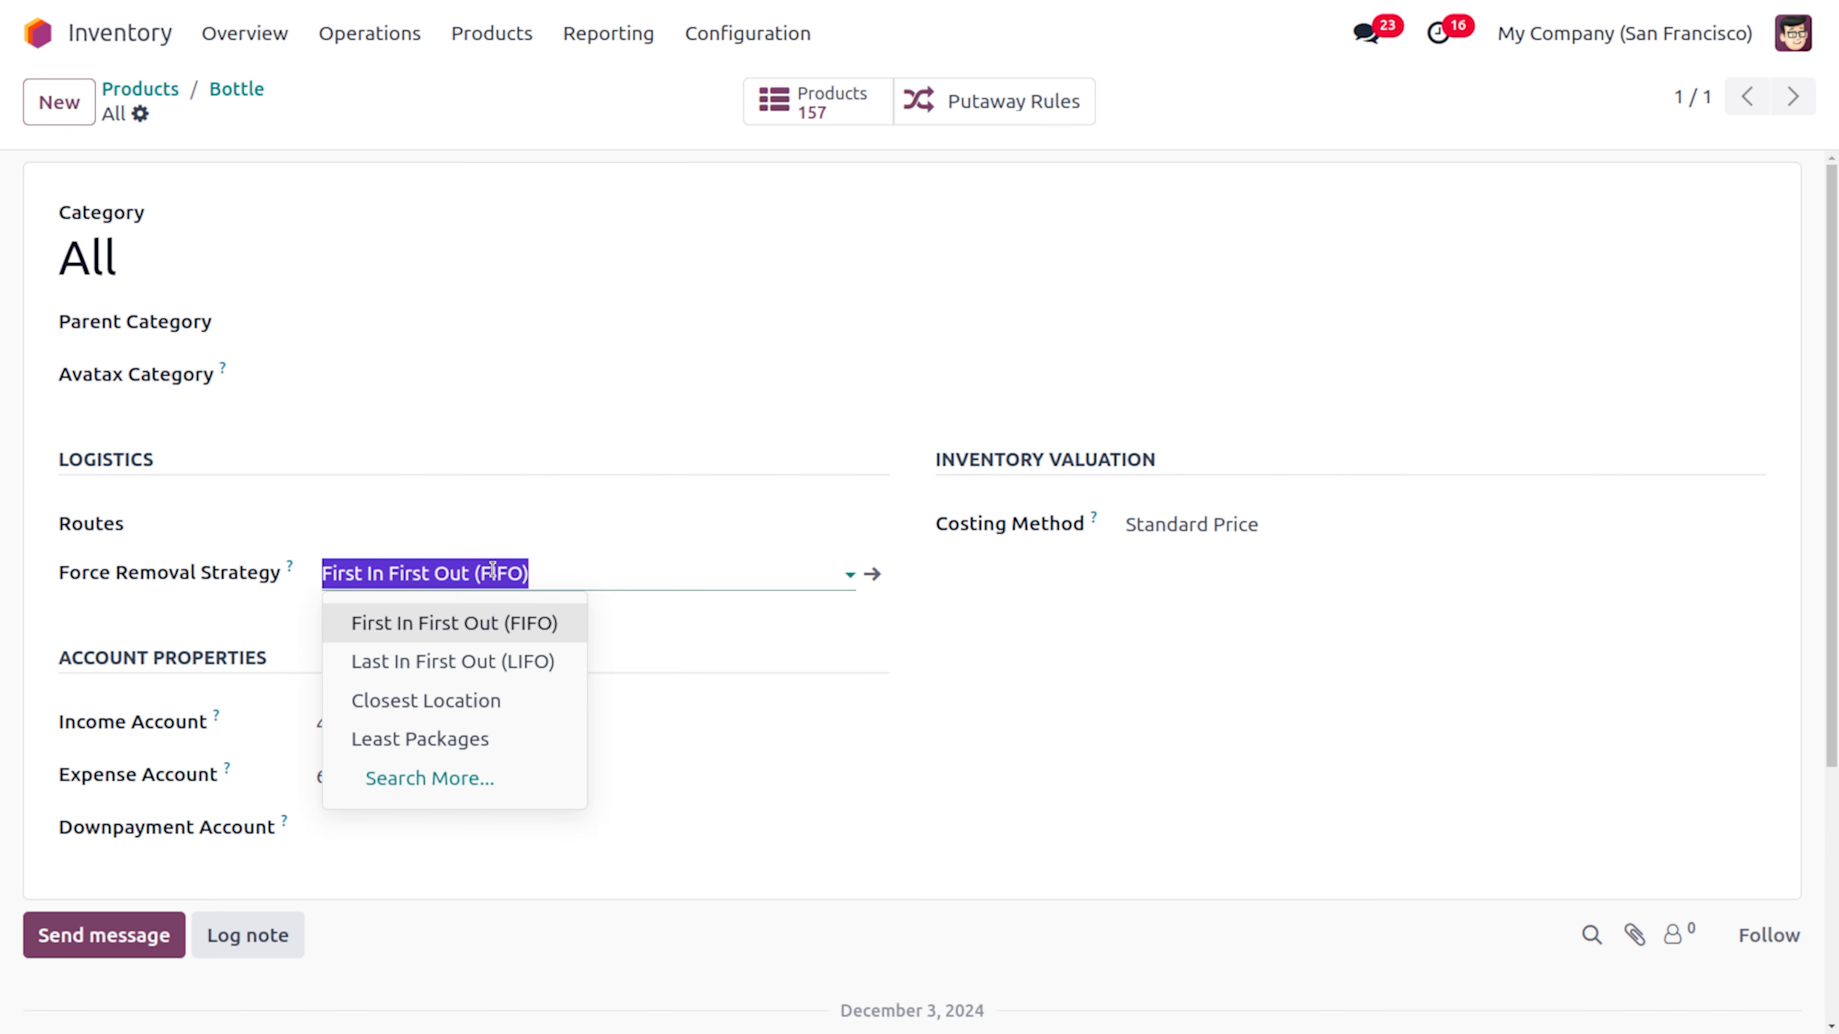
pyautogui.click(532, 663)
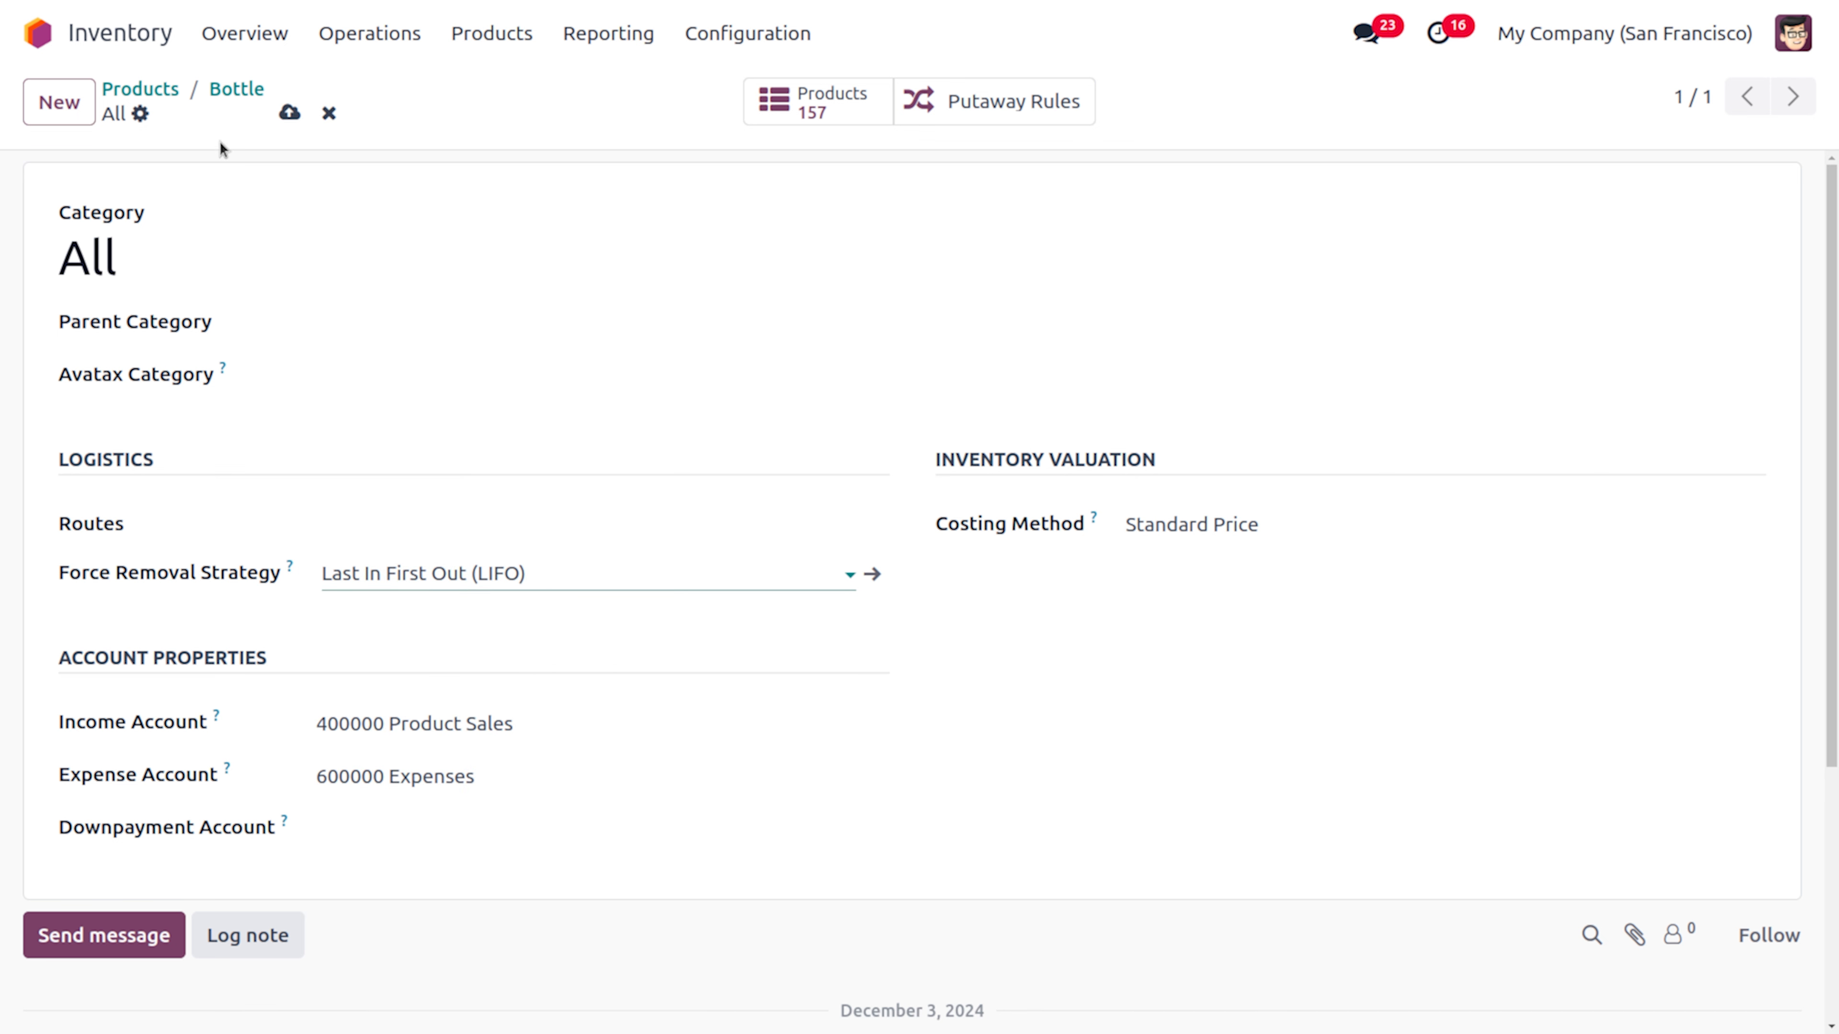
pyautogui.click(289, 117)
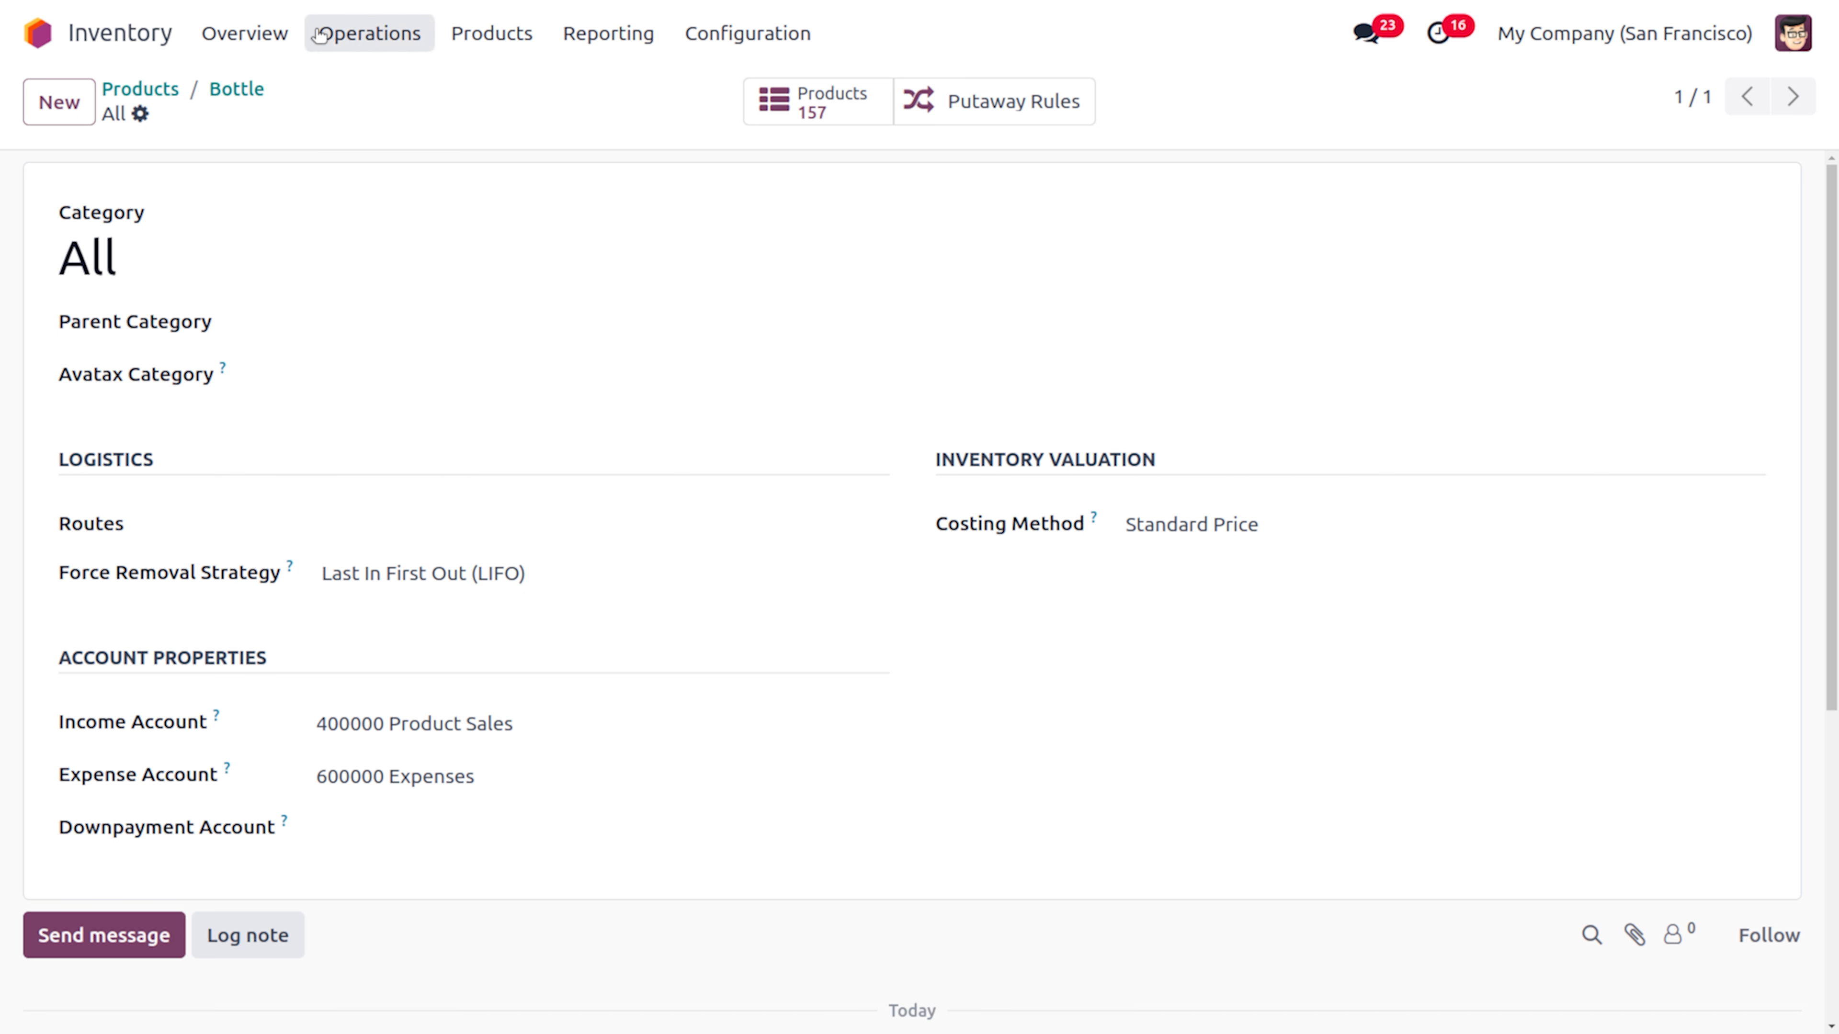
# Switch to Sales and create a new quotation for the individual contact at Deco Addict
pyautogui.click(40, 33)
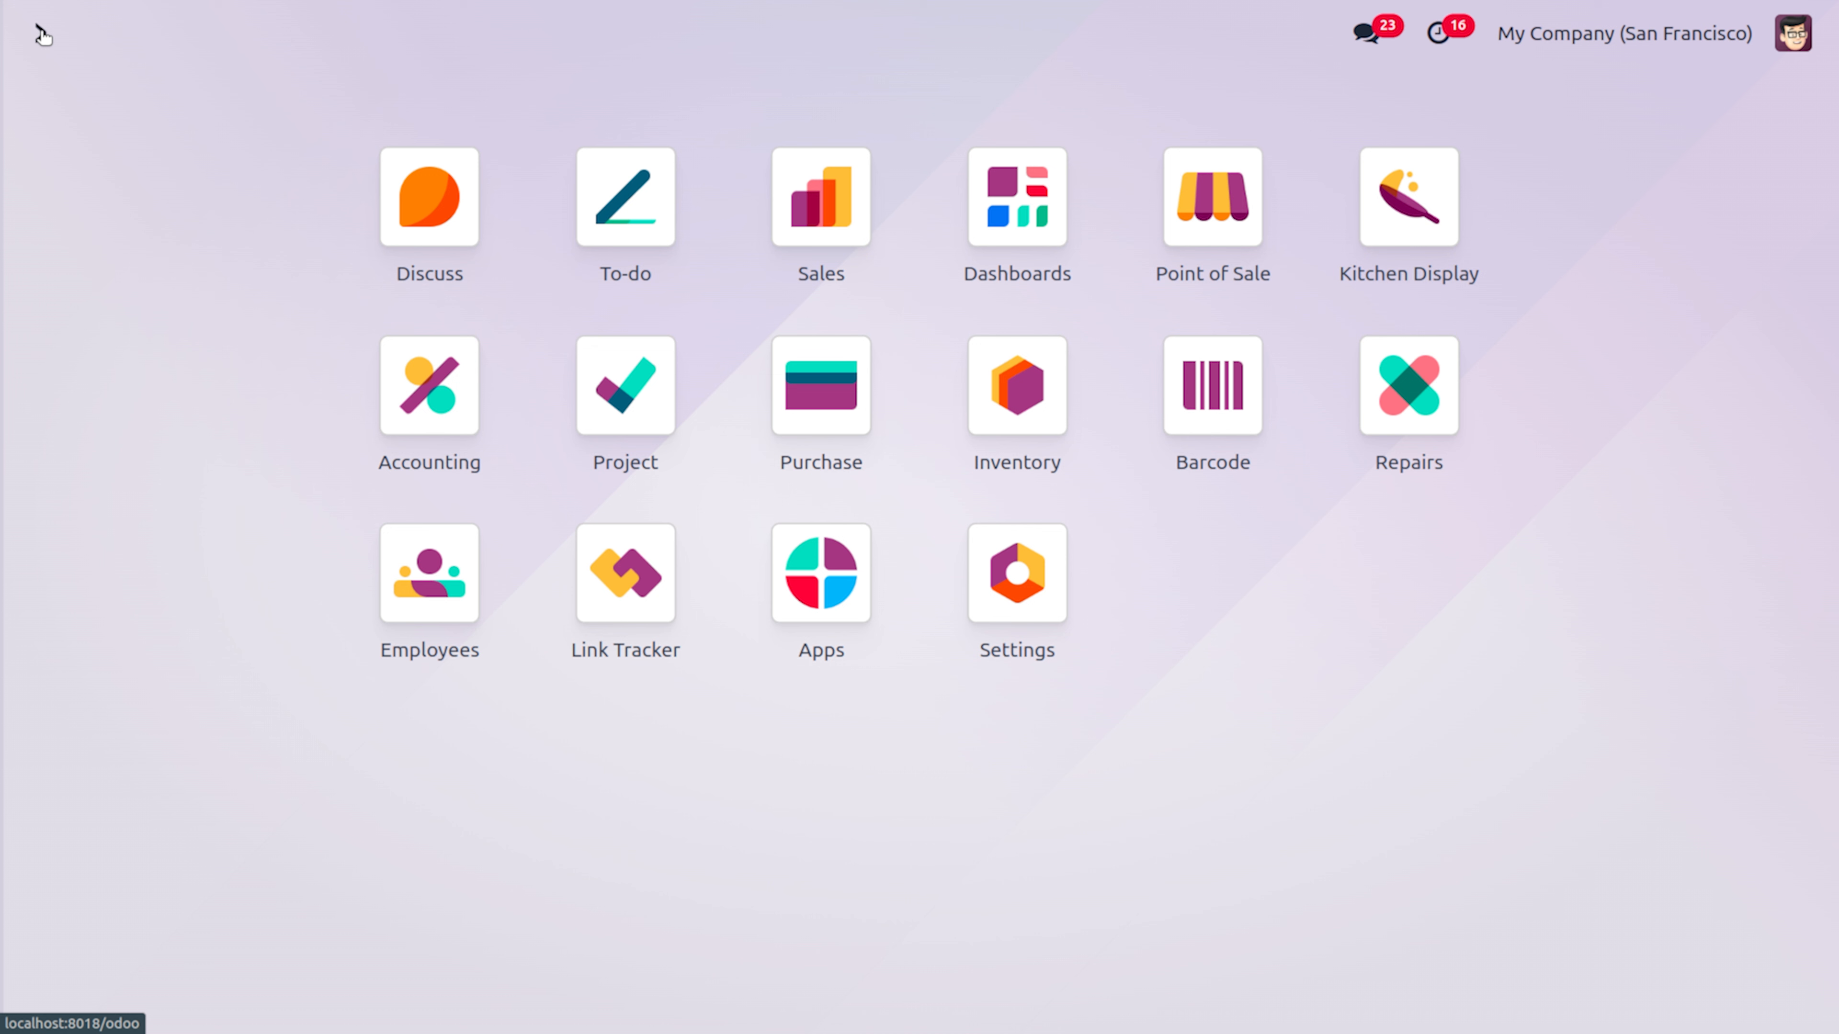
pyautogui.write('sa')
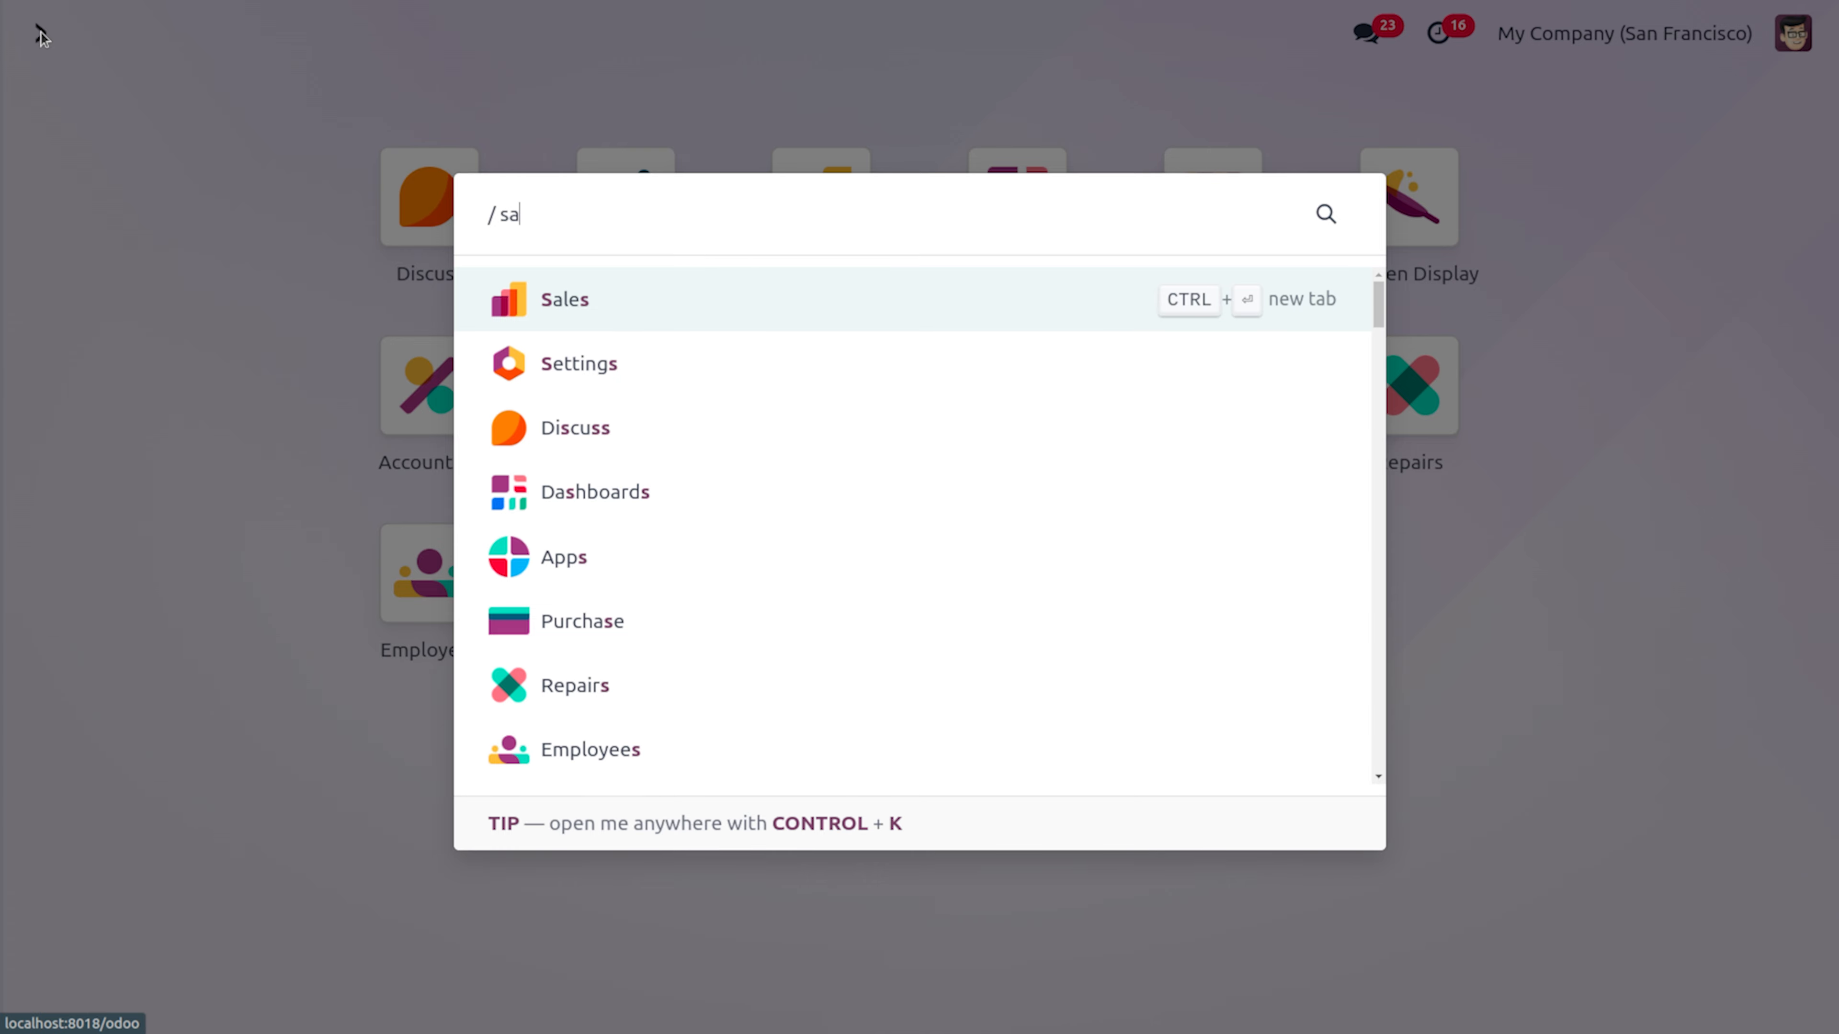
pyautogui.press('Return')
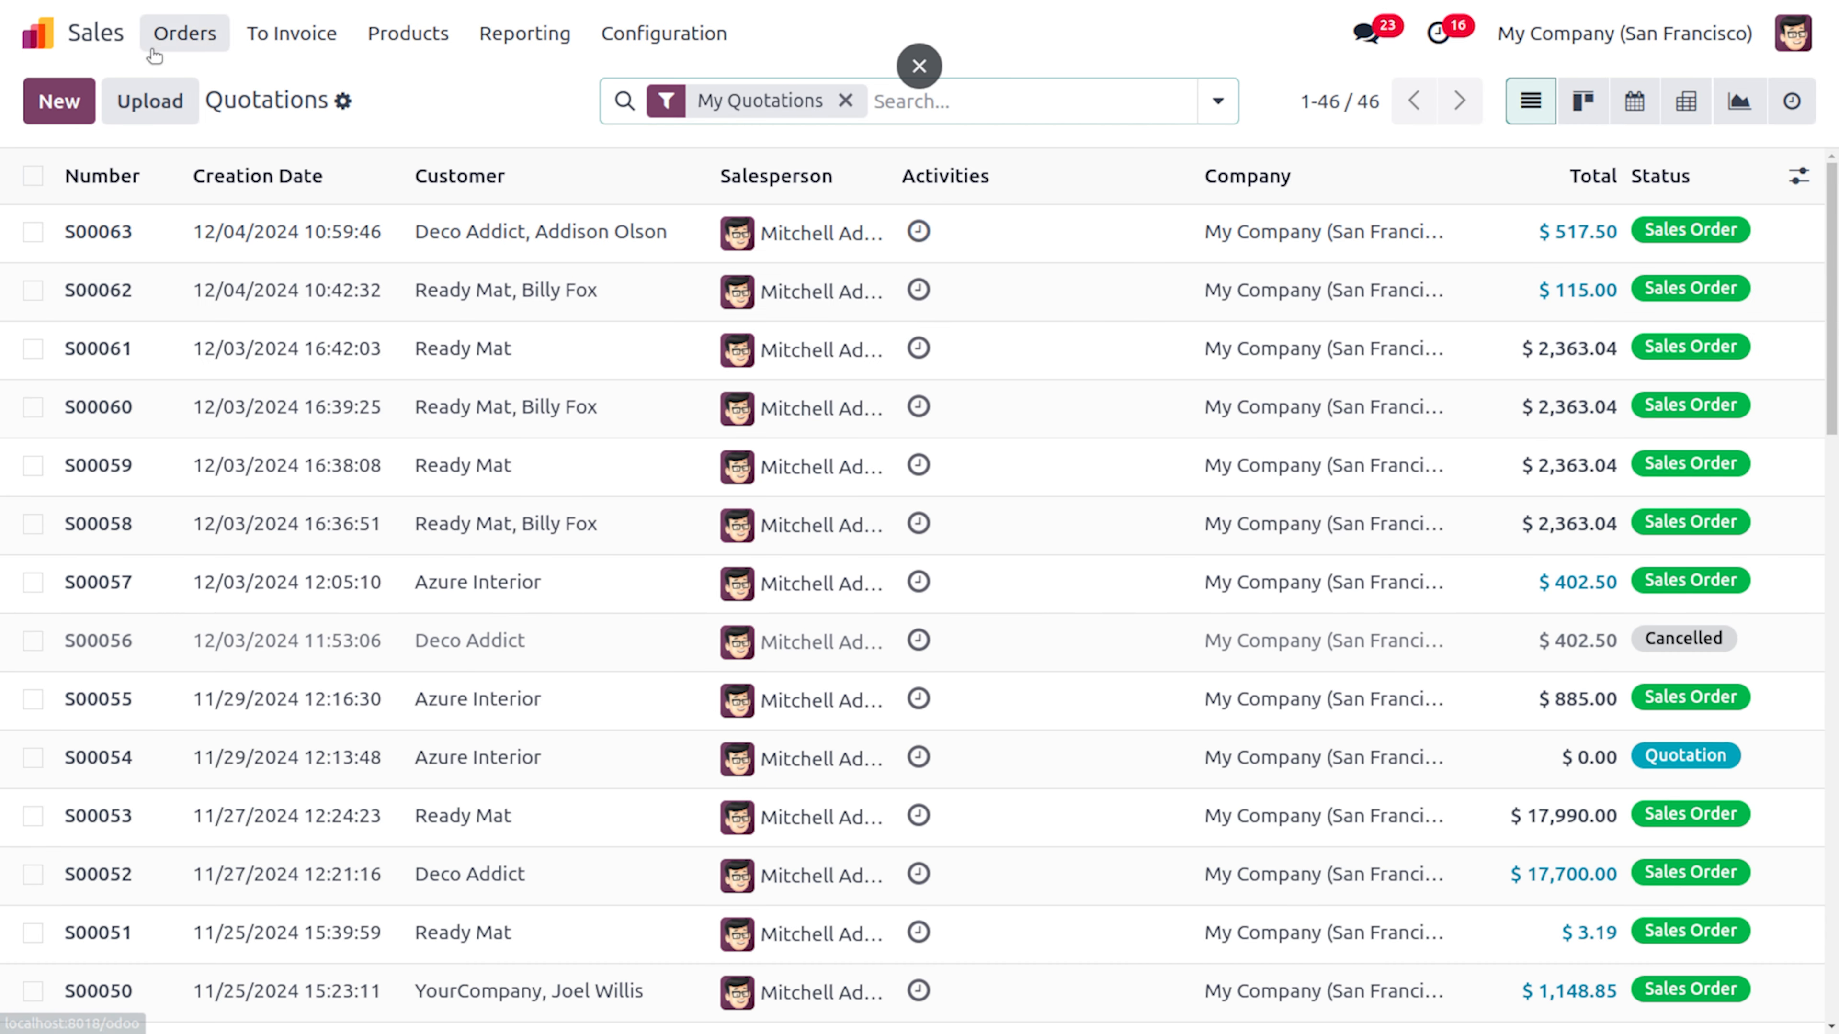
pyautogui.click(52, 102)
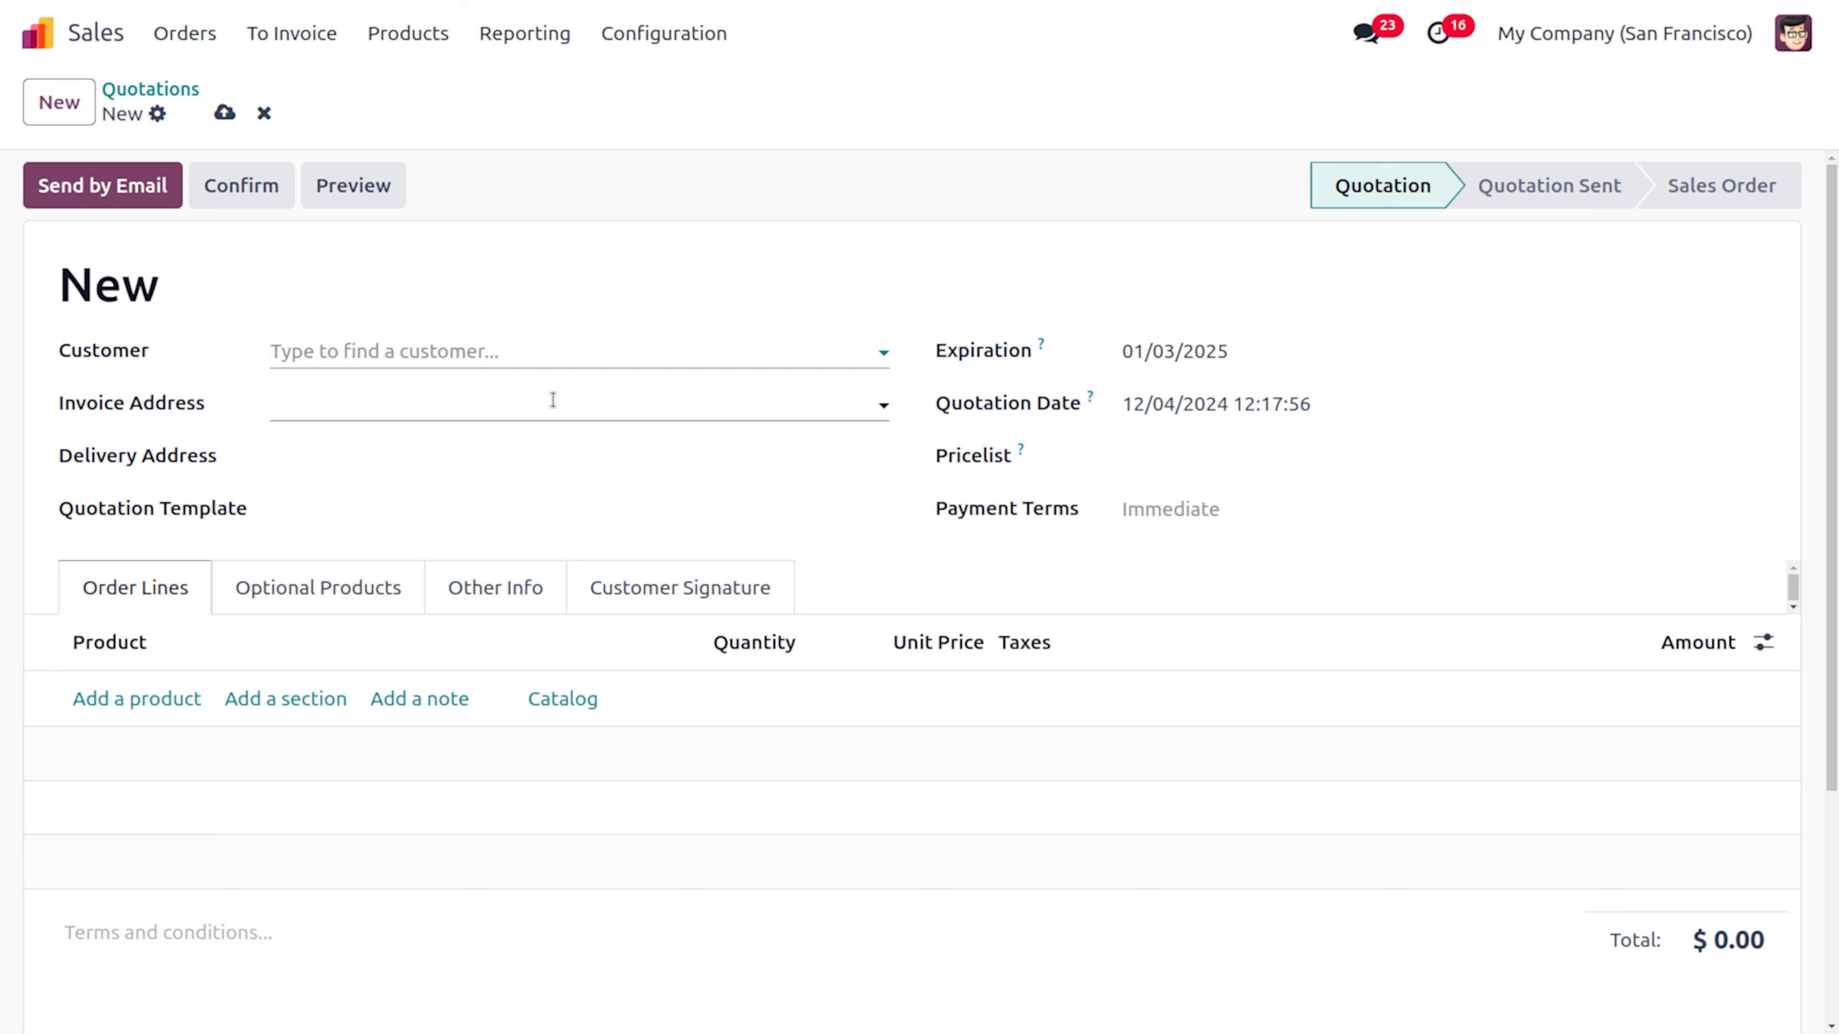
pyautogui.click(487, 346)
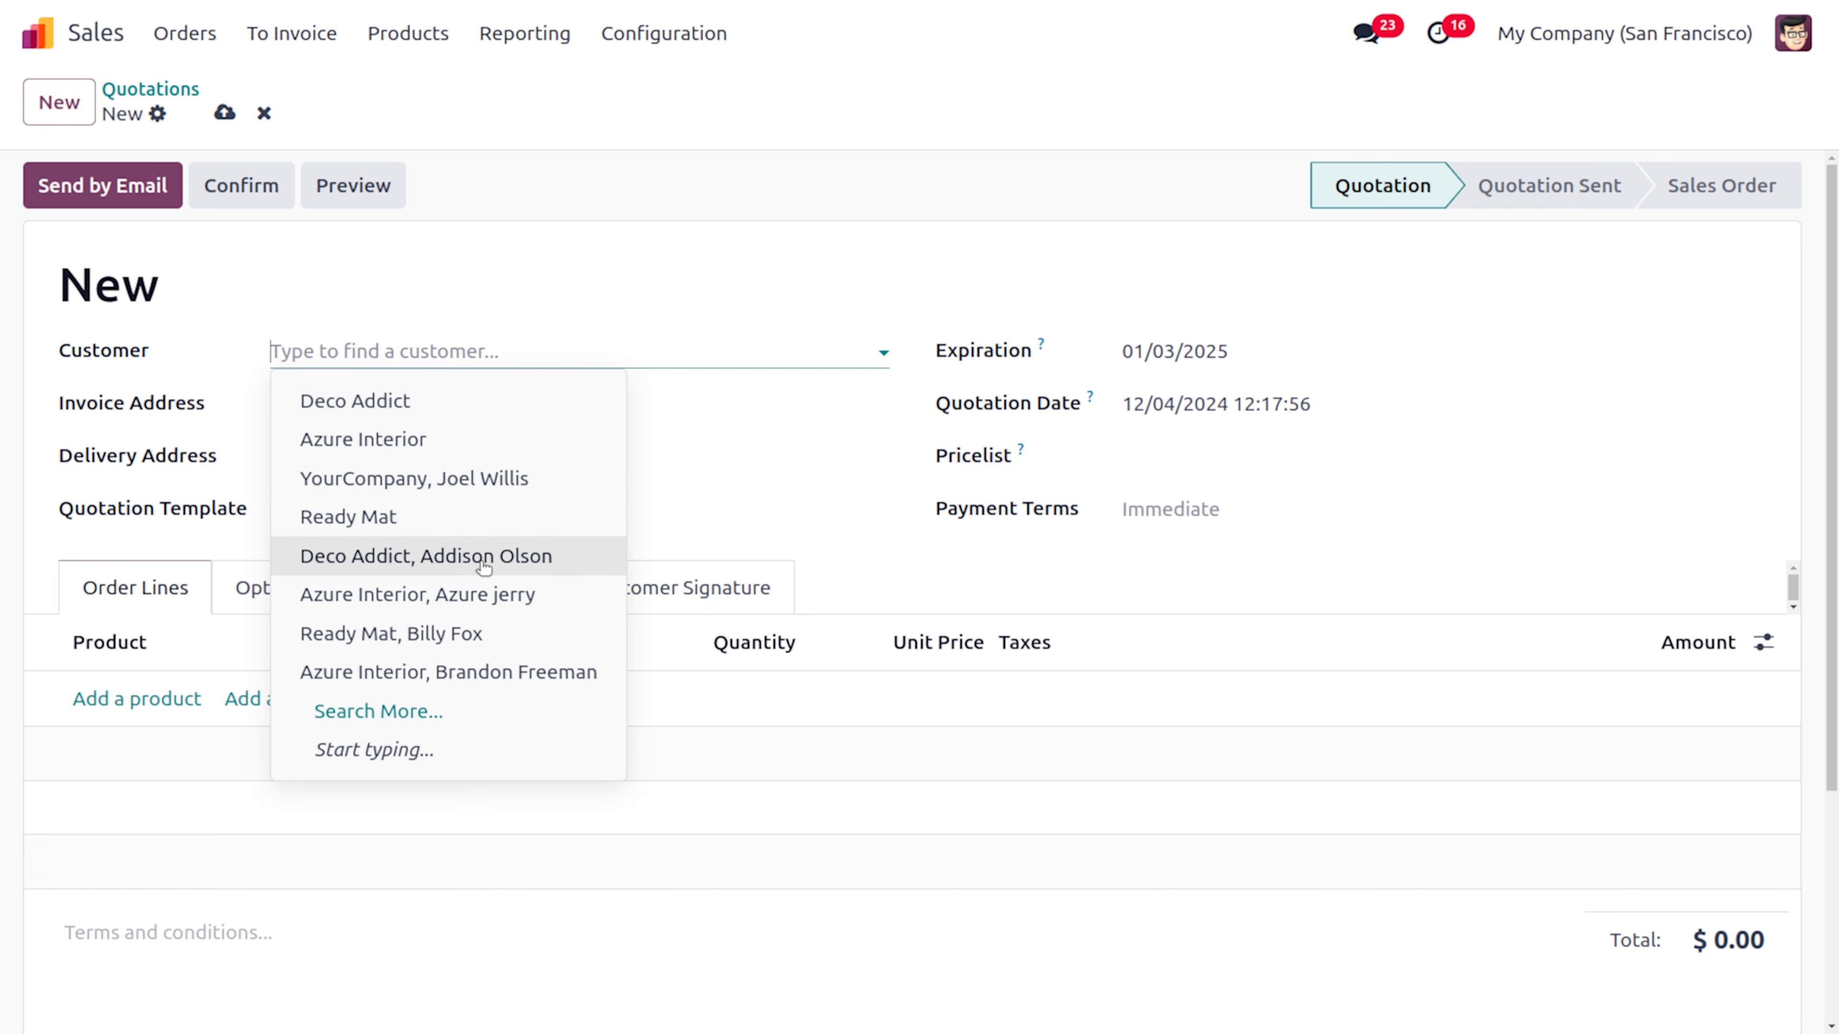
pyautogui.click(484, 559)
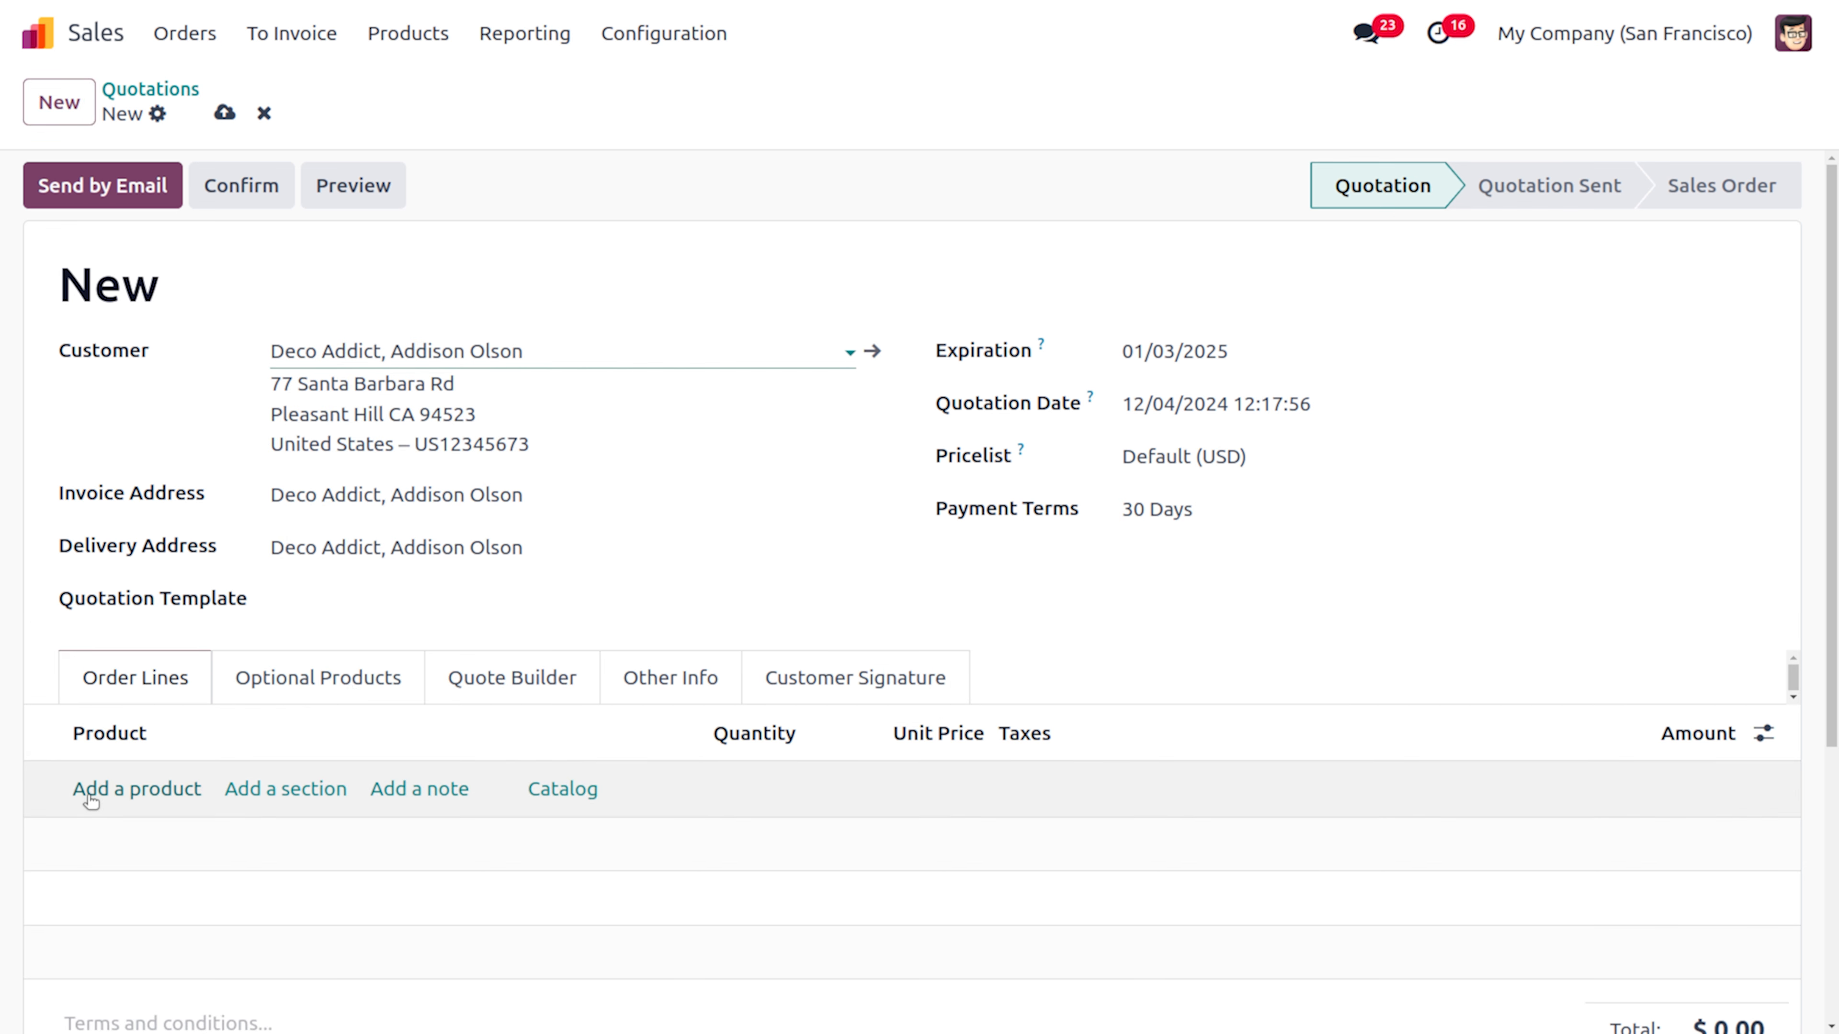
# Add the Bottle product with a quantity of 20 to the quotation, then save and confirm the order
pyautogui.click(92, 788)
pyautogui.click(95, 788)
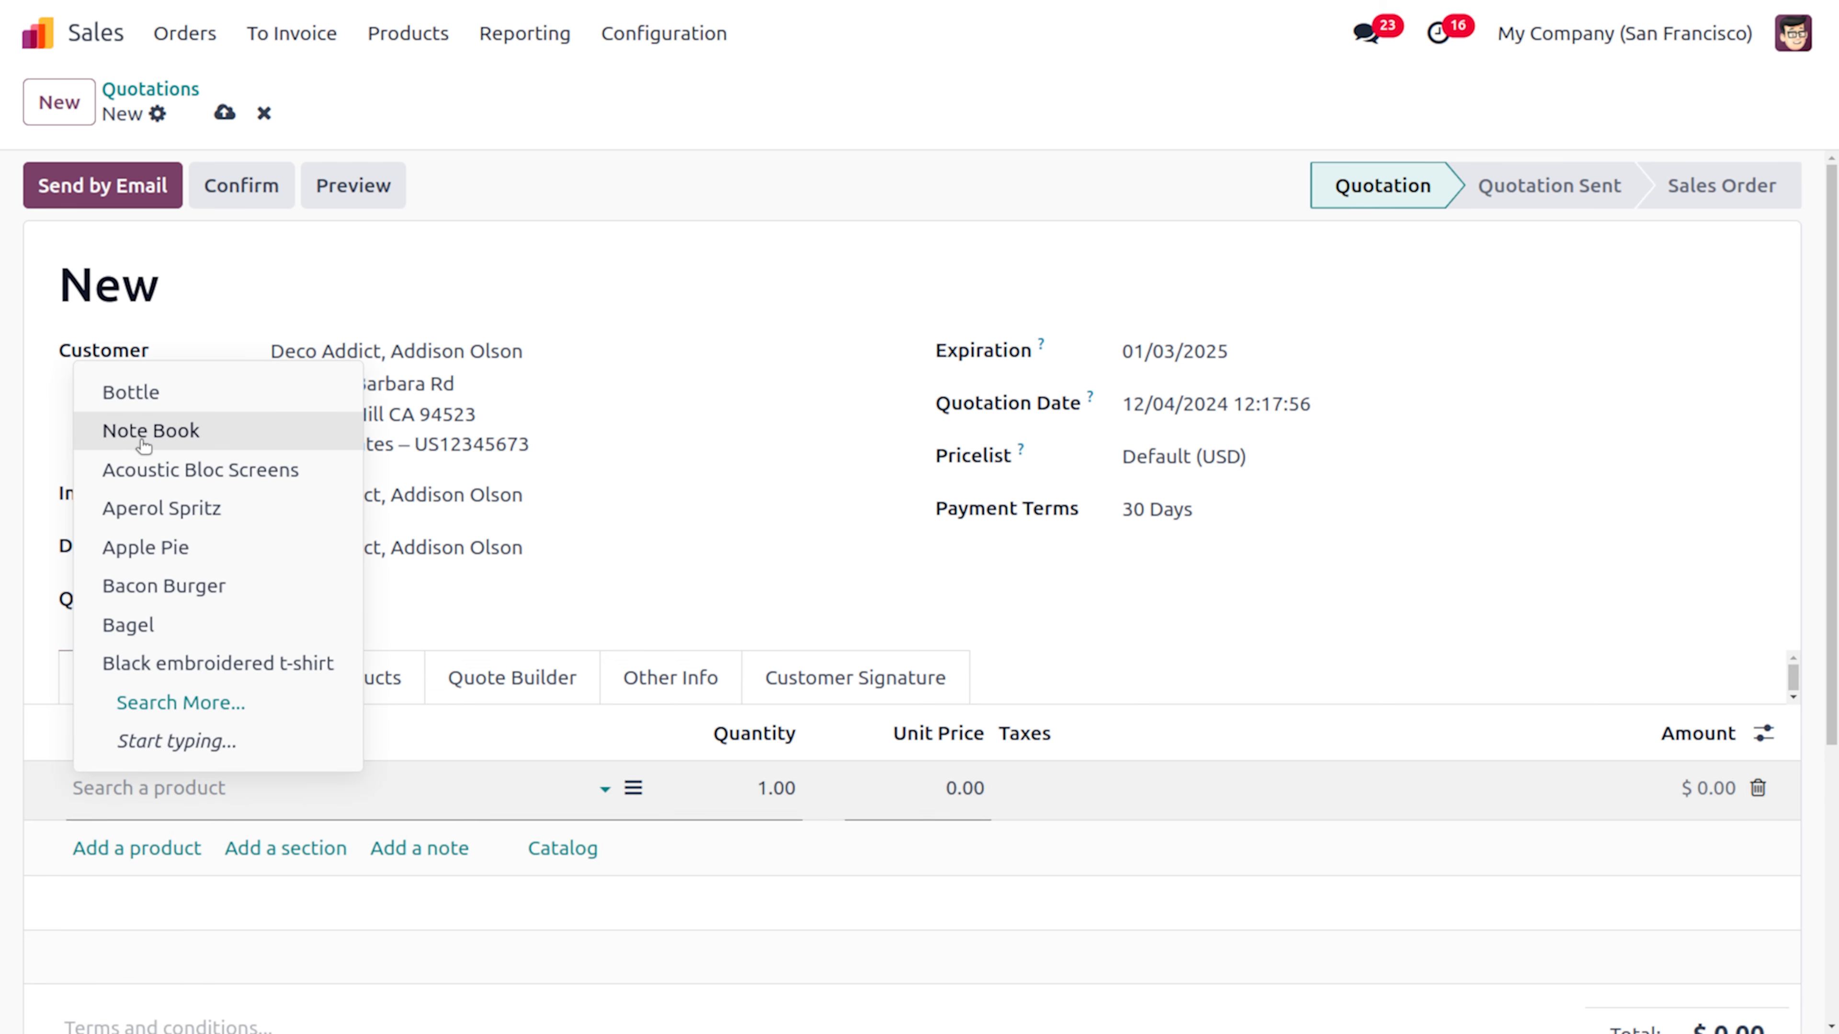
pyautogui.click(199, 399)
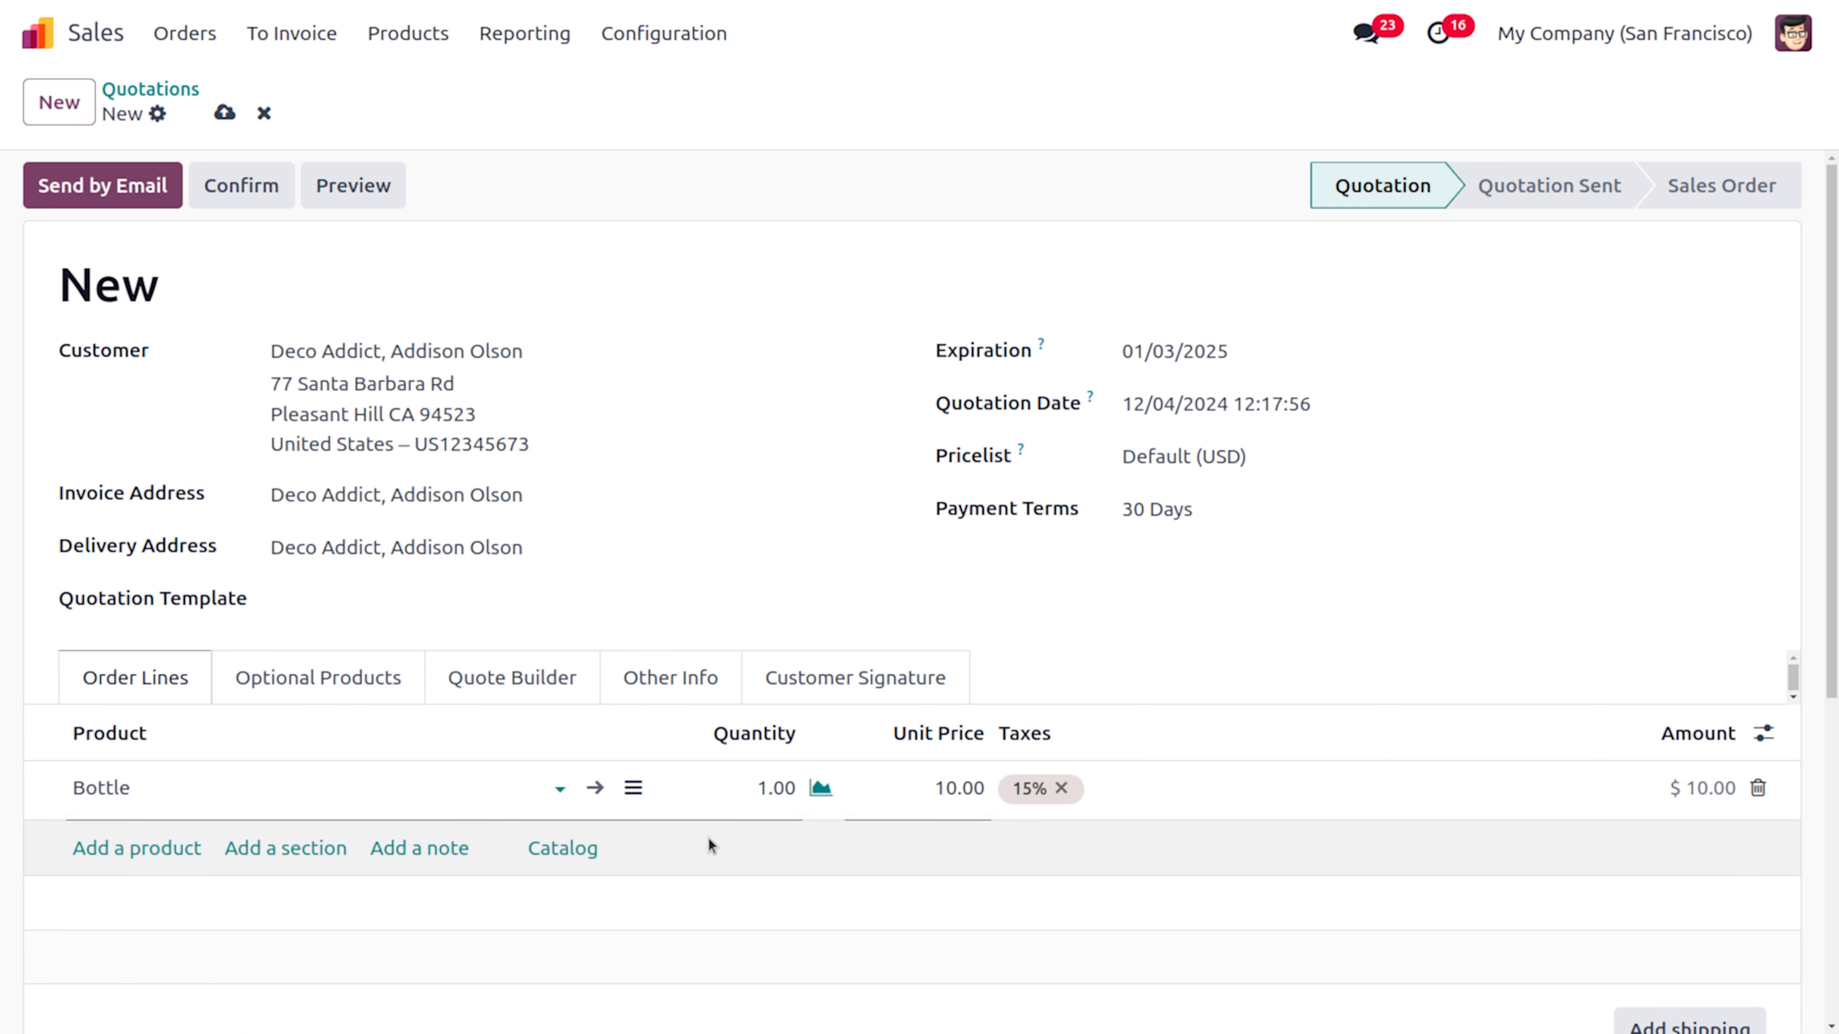
pyautogui.click(743, 781)
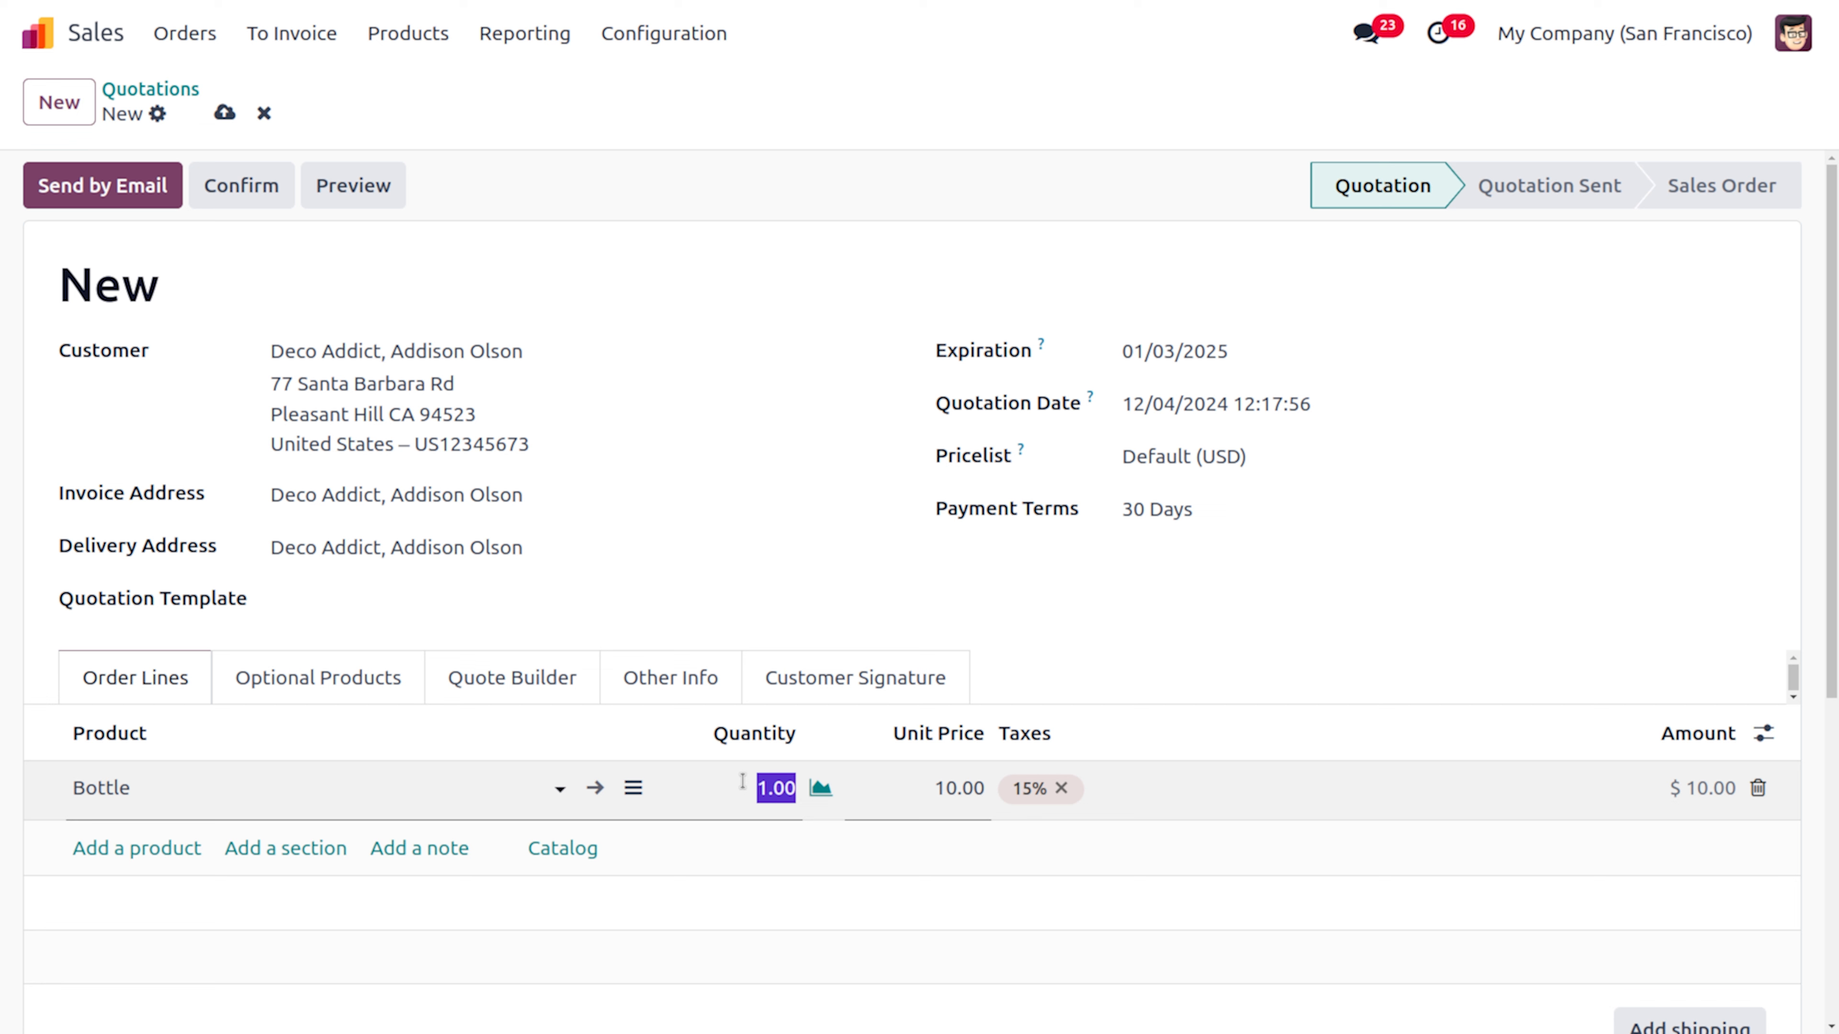
pyautogui.write('20')
pyautogui.click(695, 648)
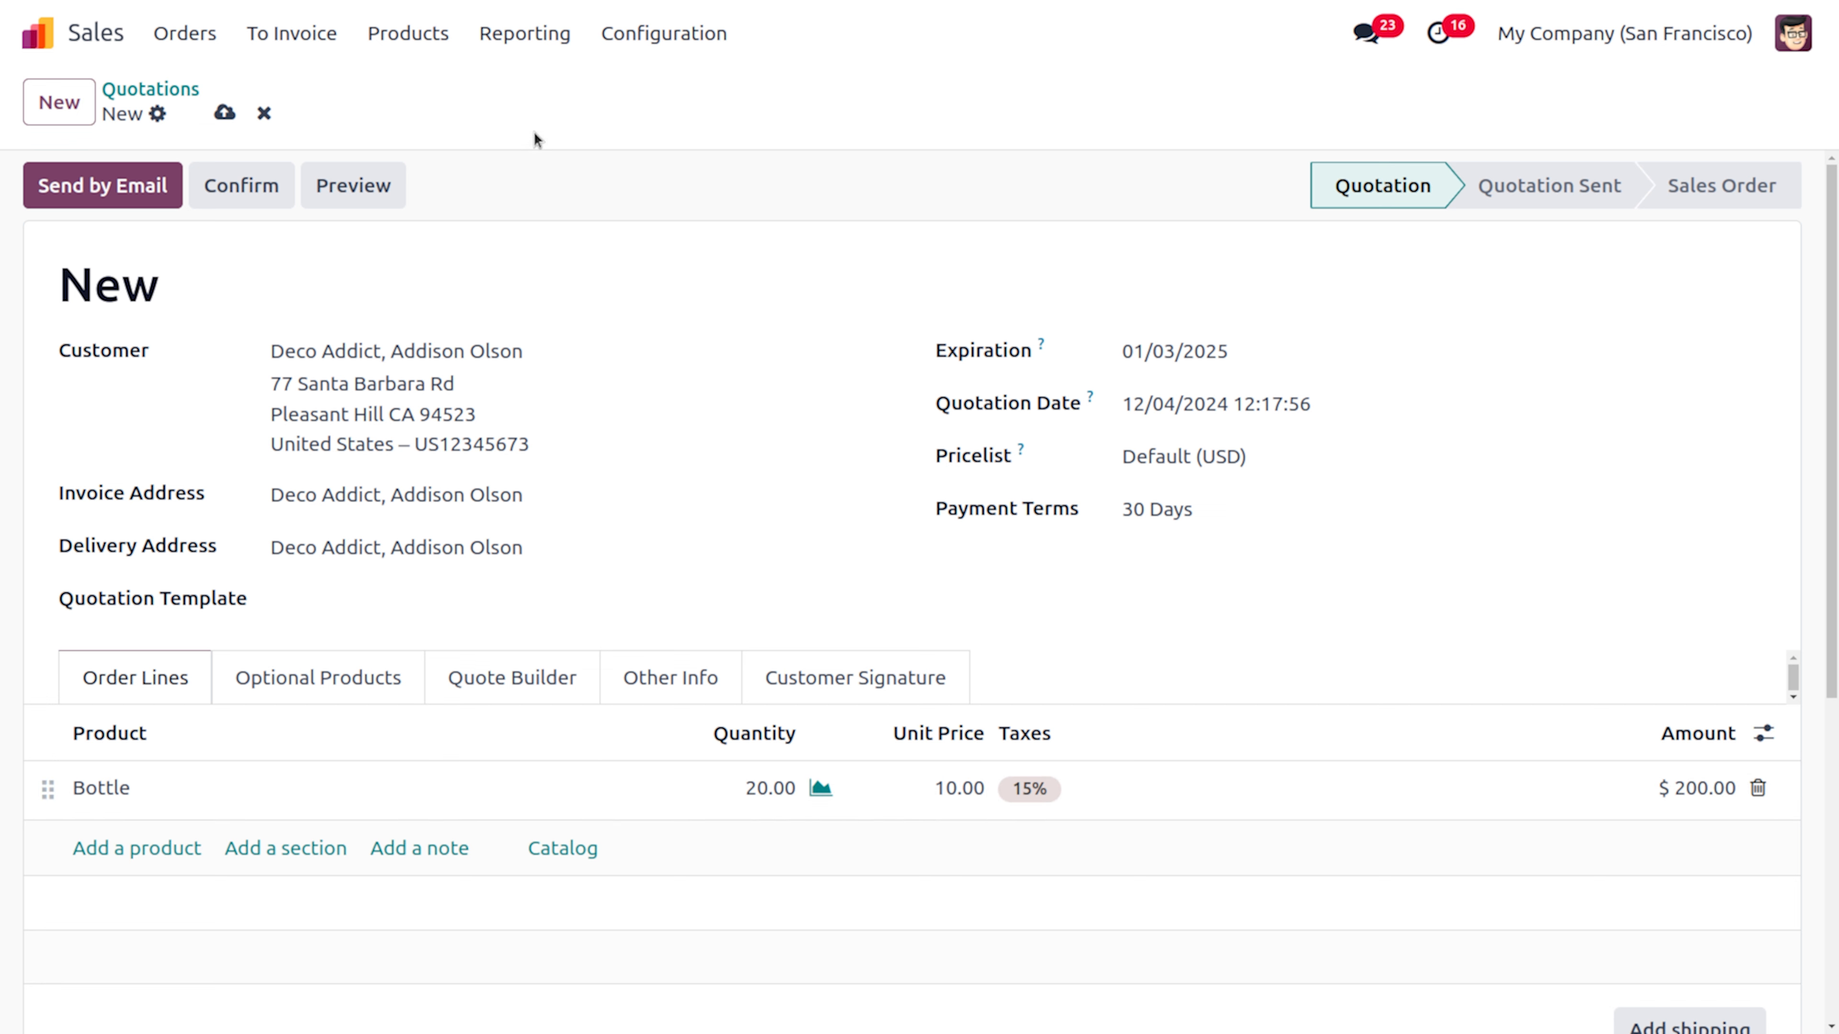
pyautogui.click(225, 113)
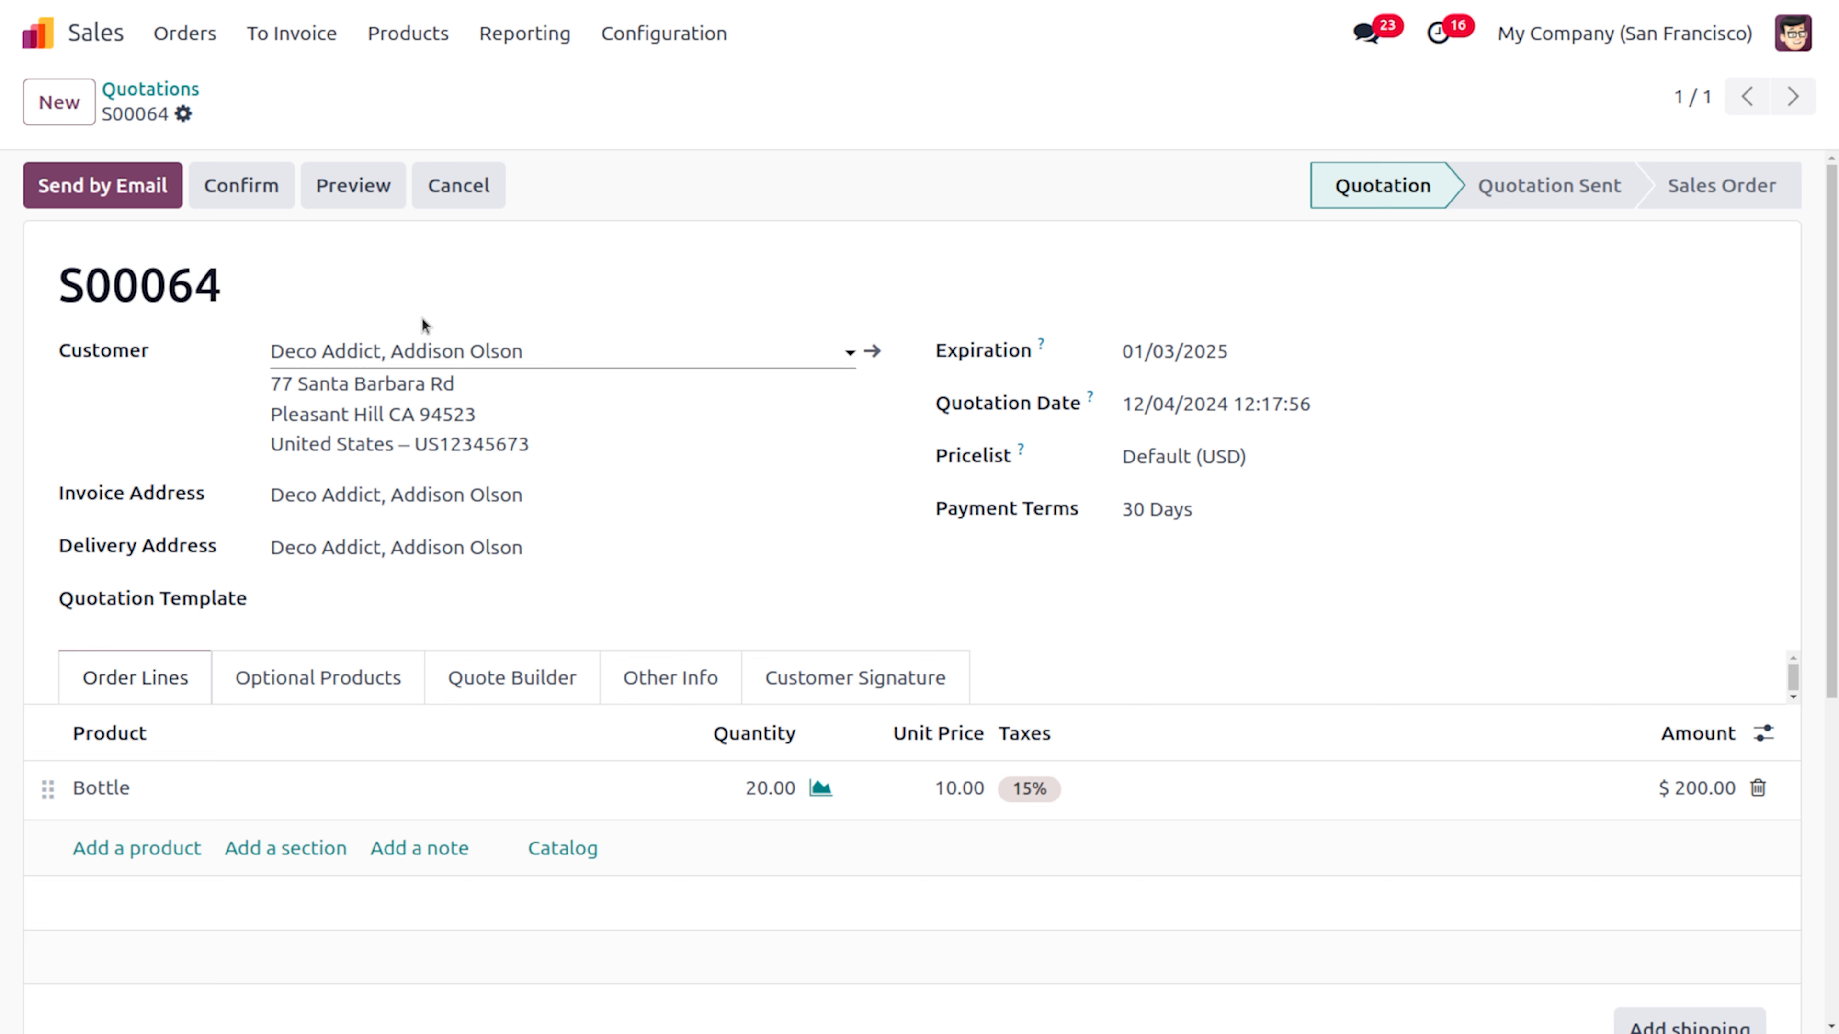
pyautogui.click(239, 186)
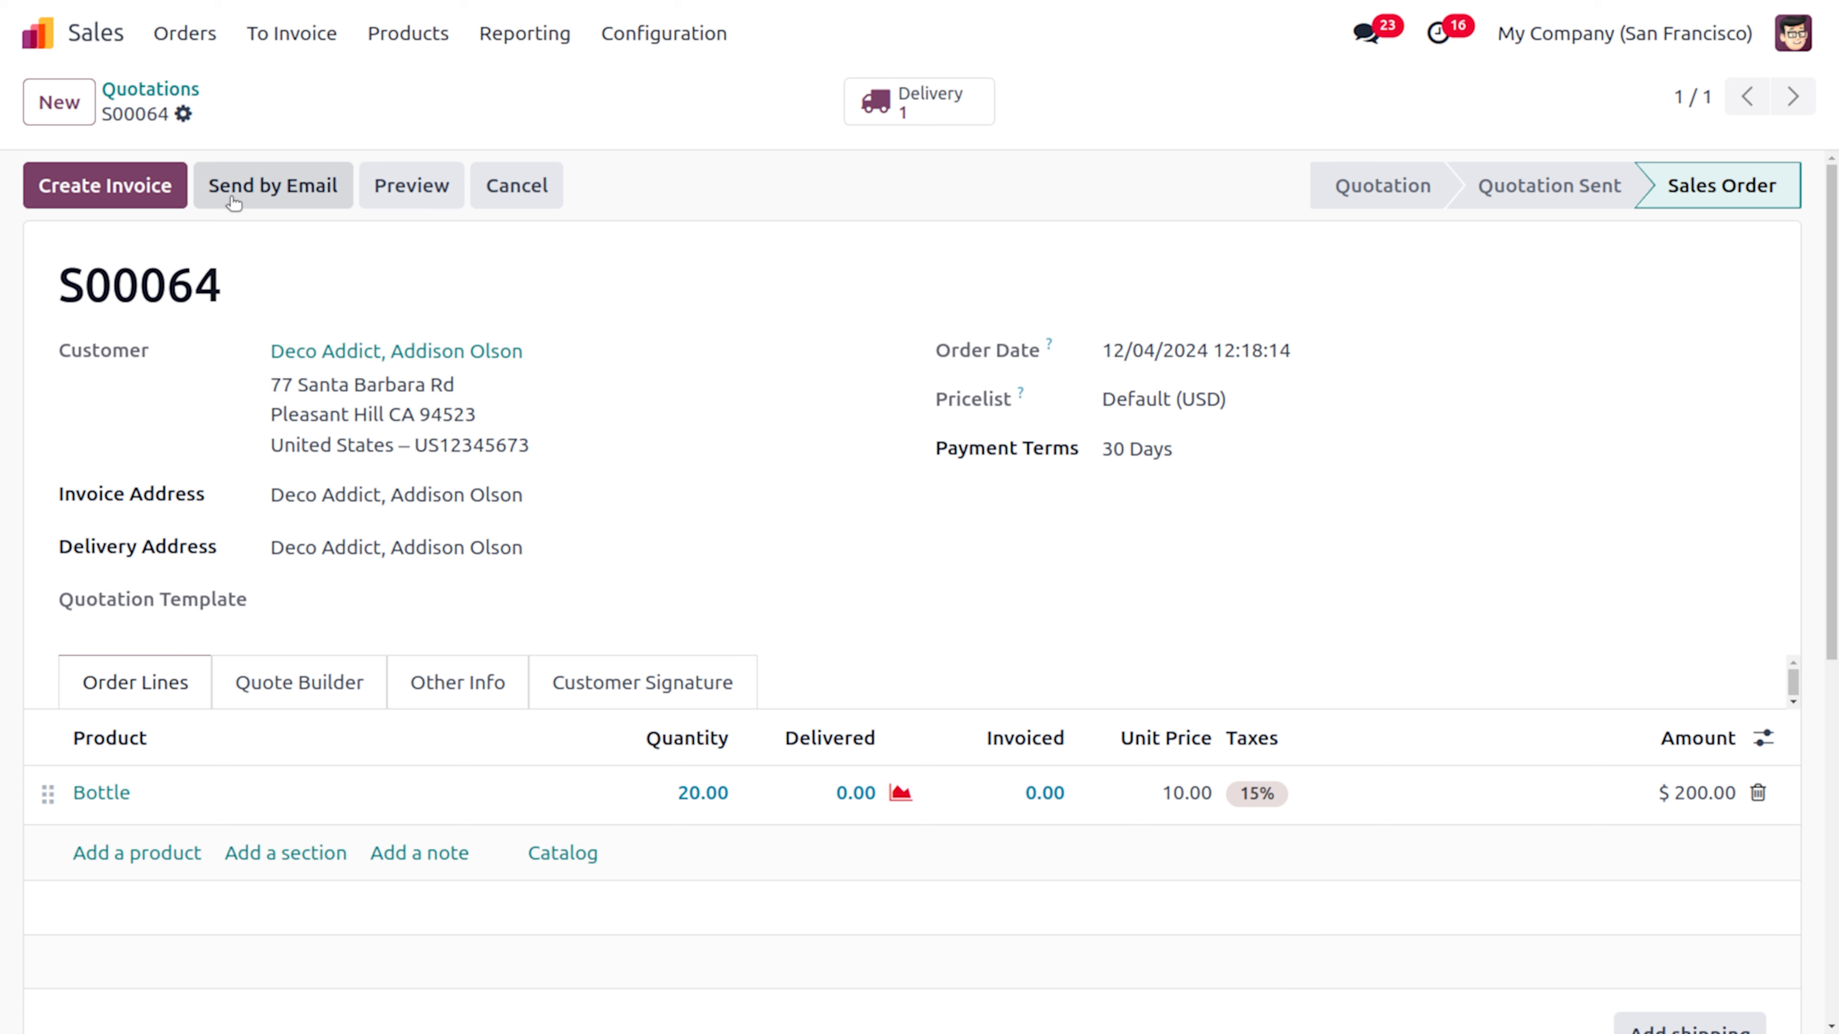
# Open the order's delivery and check which lots and quantities are picked for the Bottle line
pyautogui.click(934, 103)
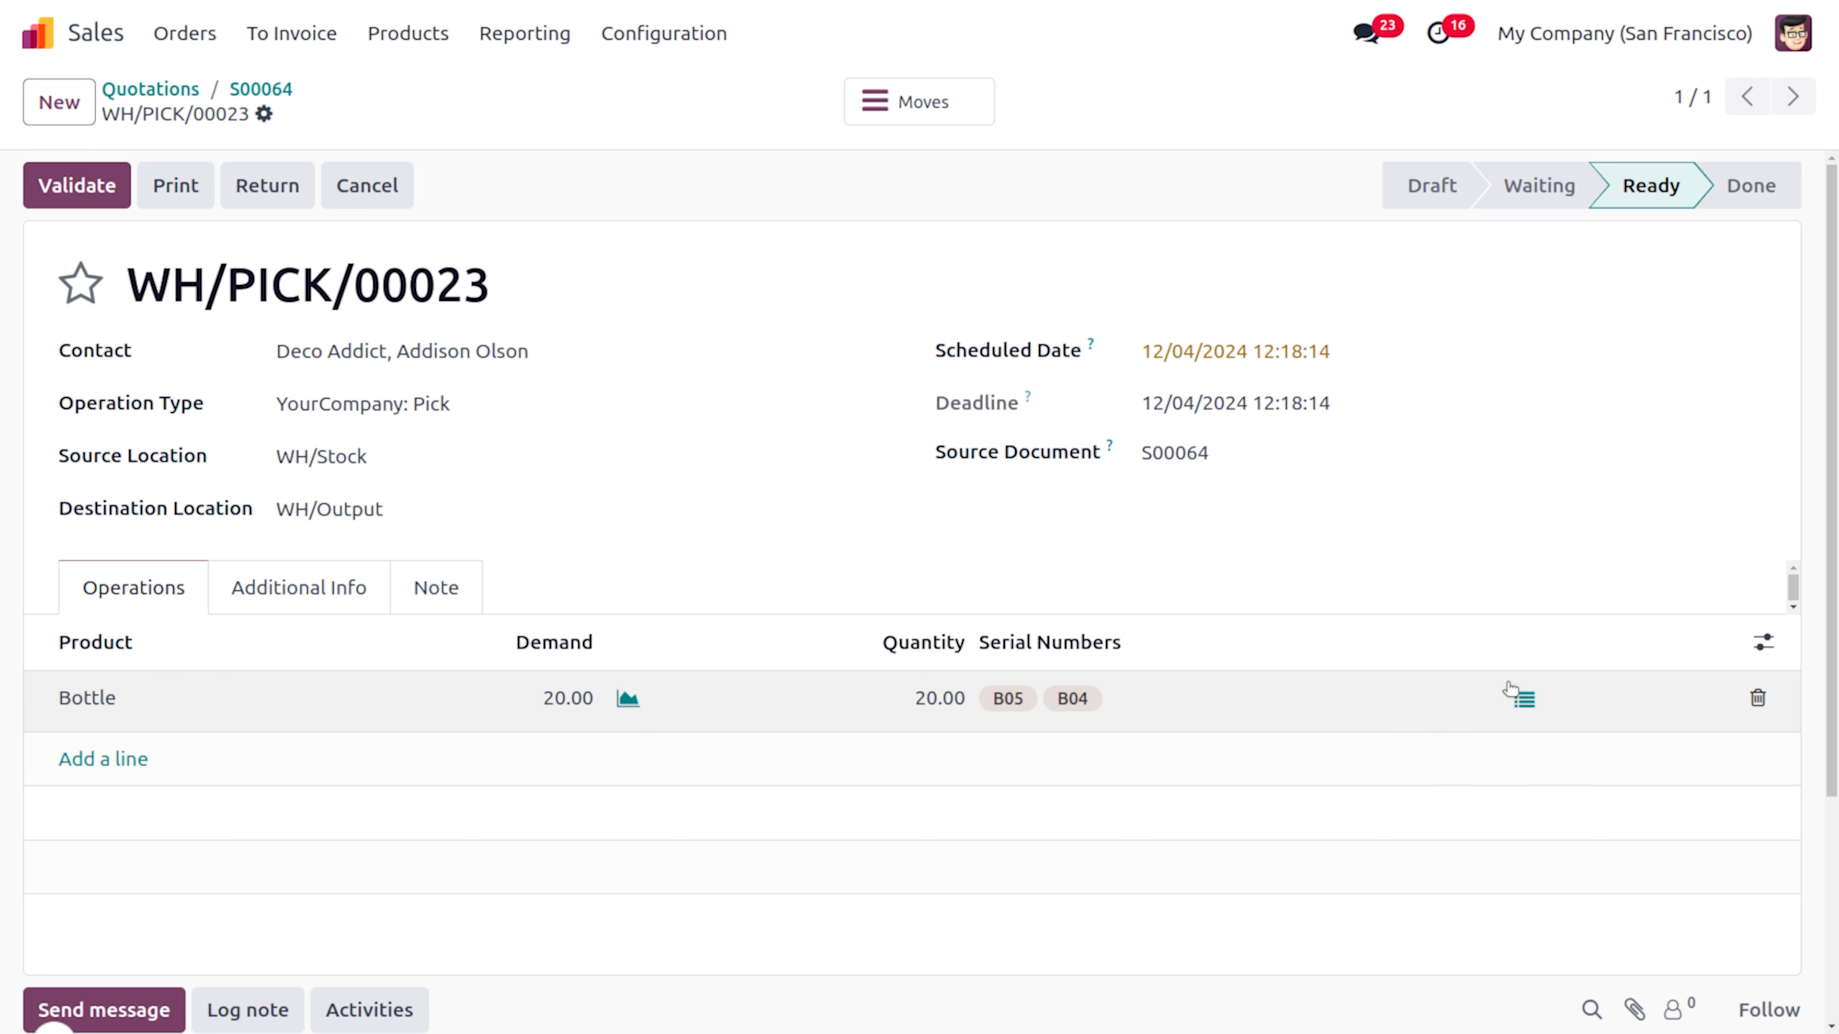
pyautogui.click(1527, 699)
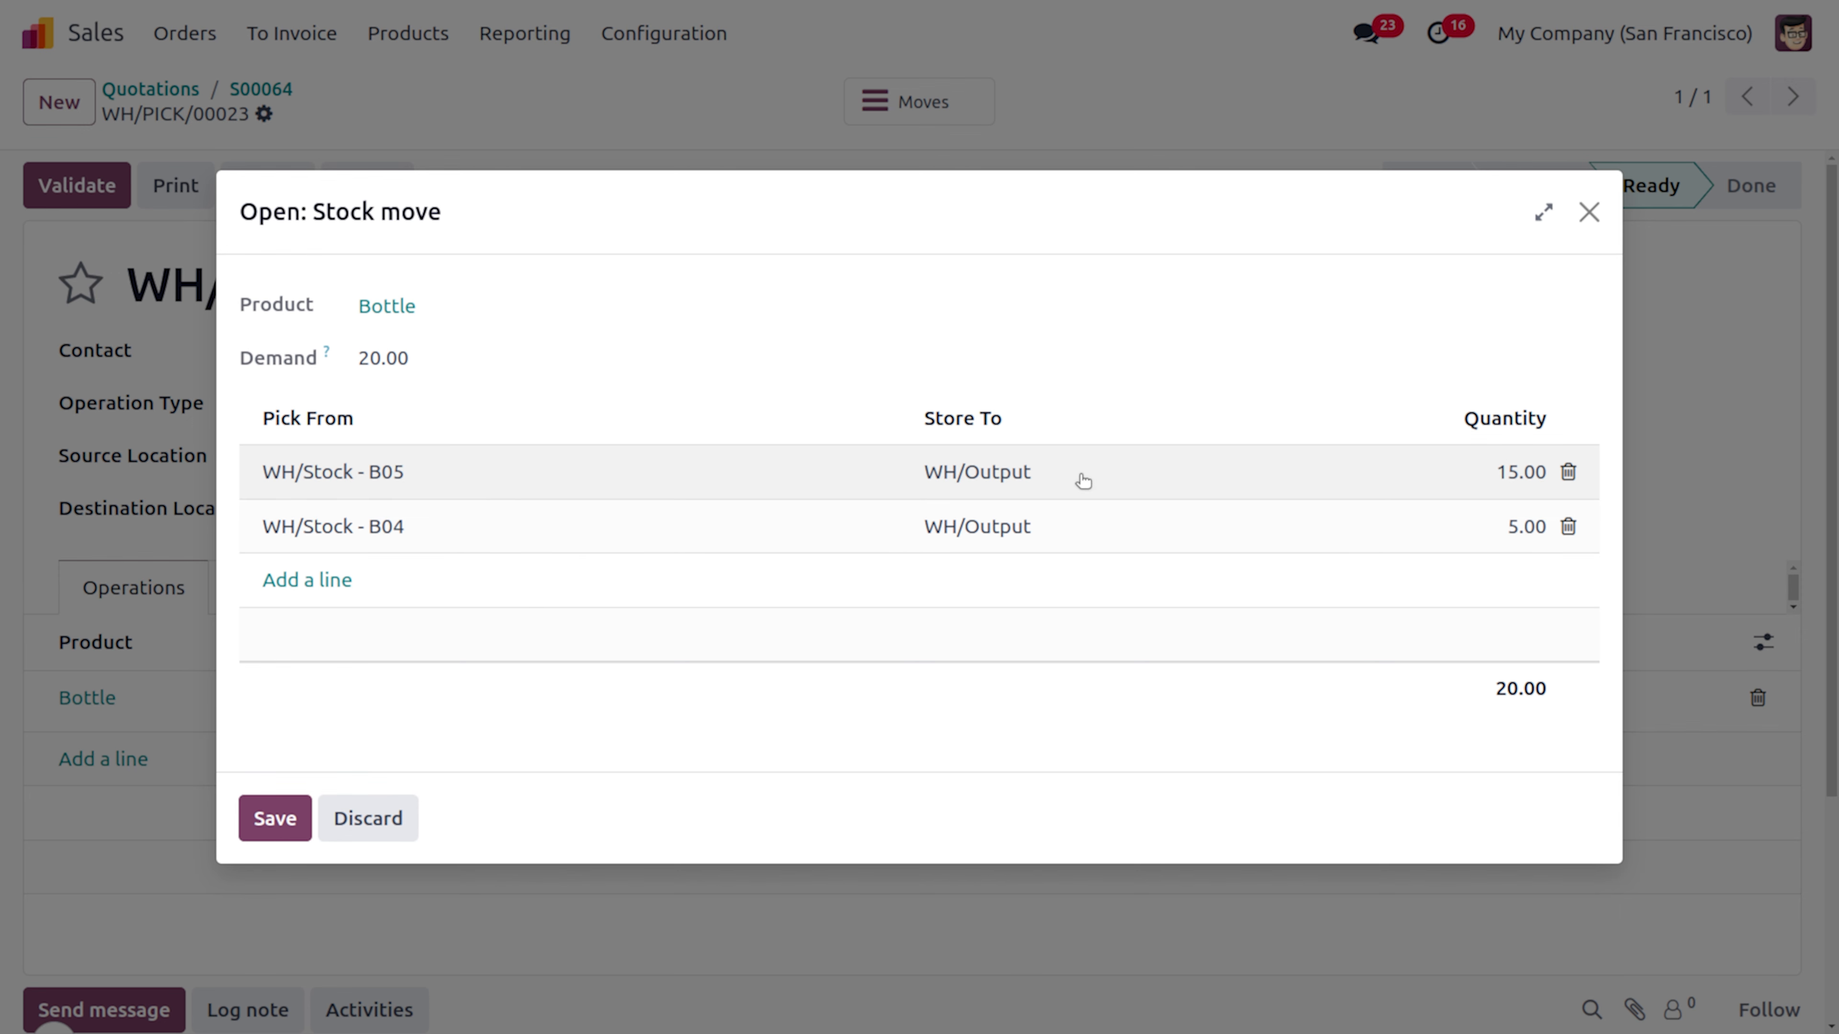
pyautogui.click(1588, 212)
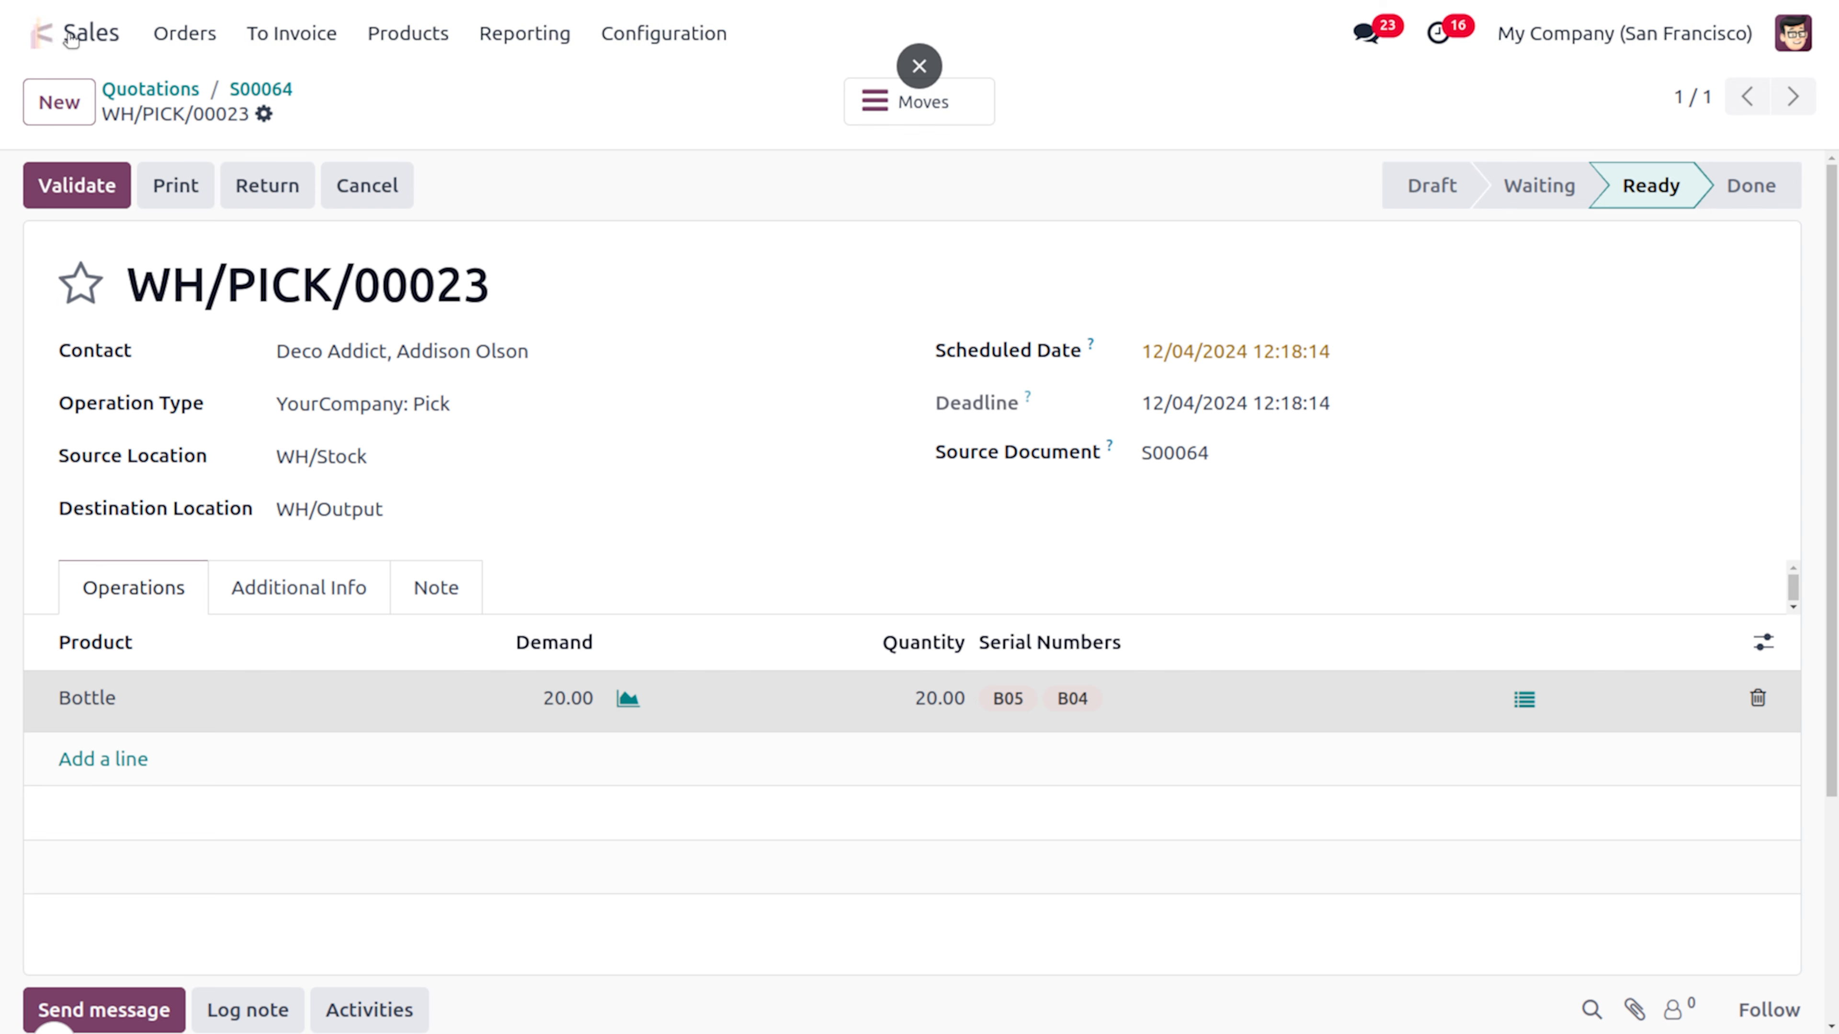
# Switch to Inventory and examine the Bottle lots' on-hand and reserved quantities in the Locations report
pyautogui.click(40, 33)
pyautogui.write('in')
pyautogui.press('Return')
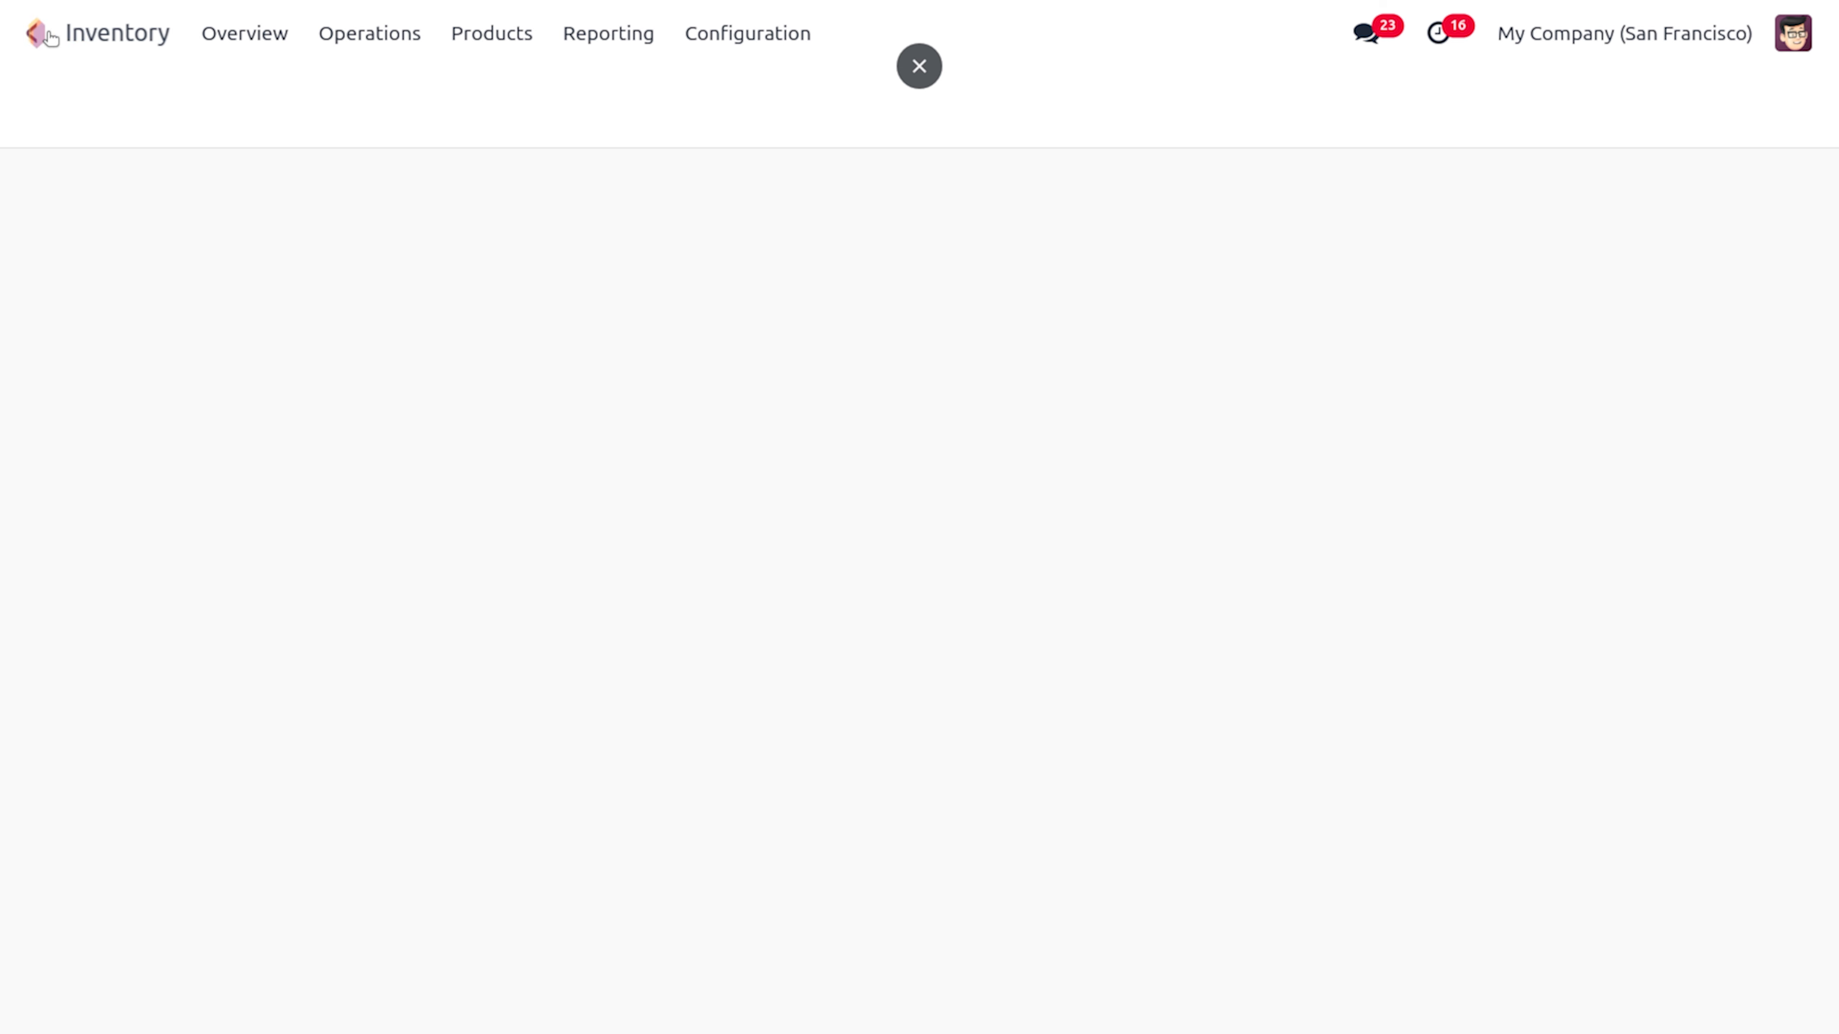
pyautogui.click(640, 30)
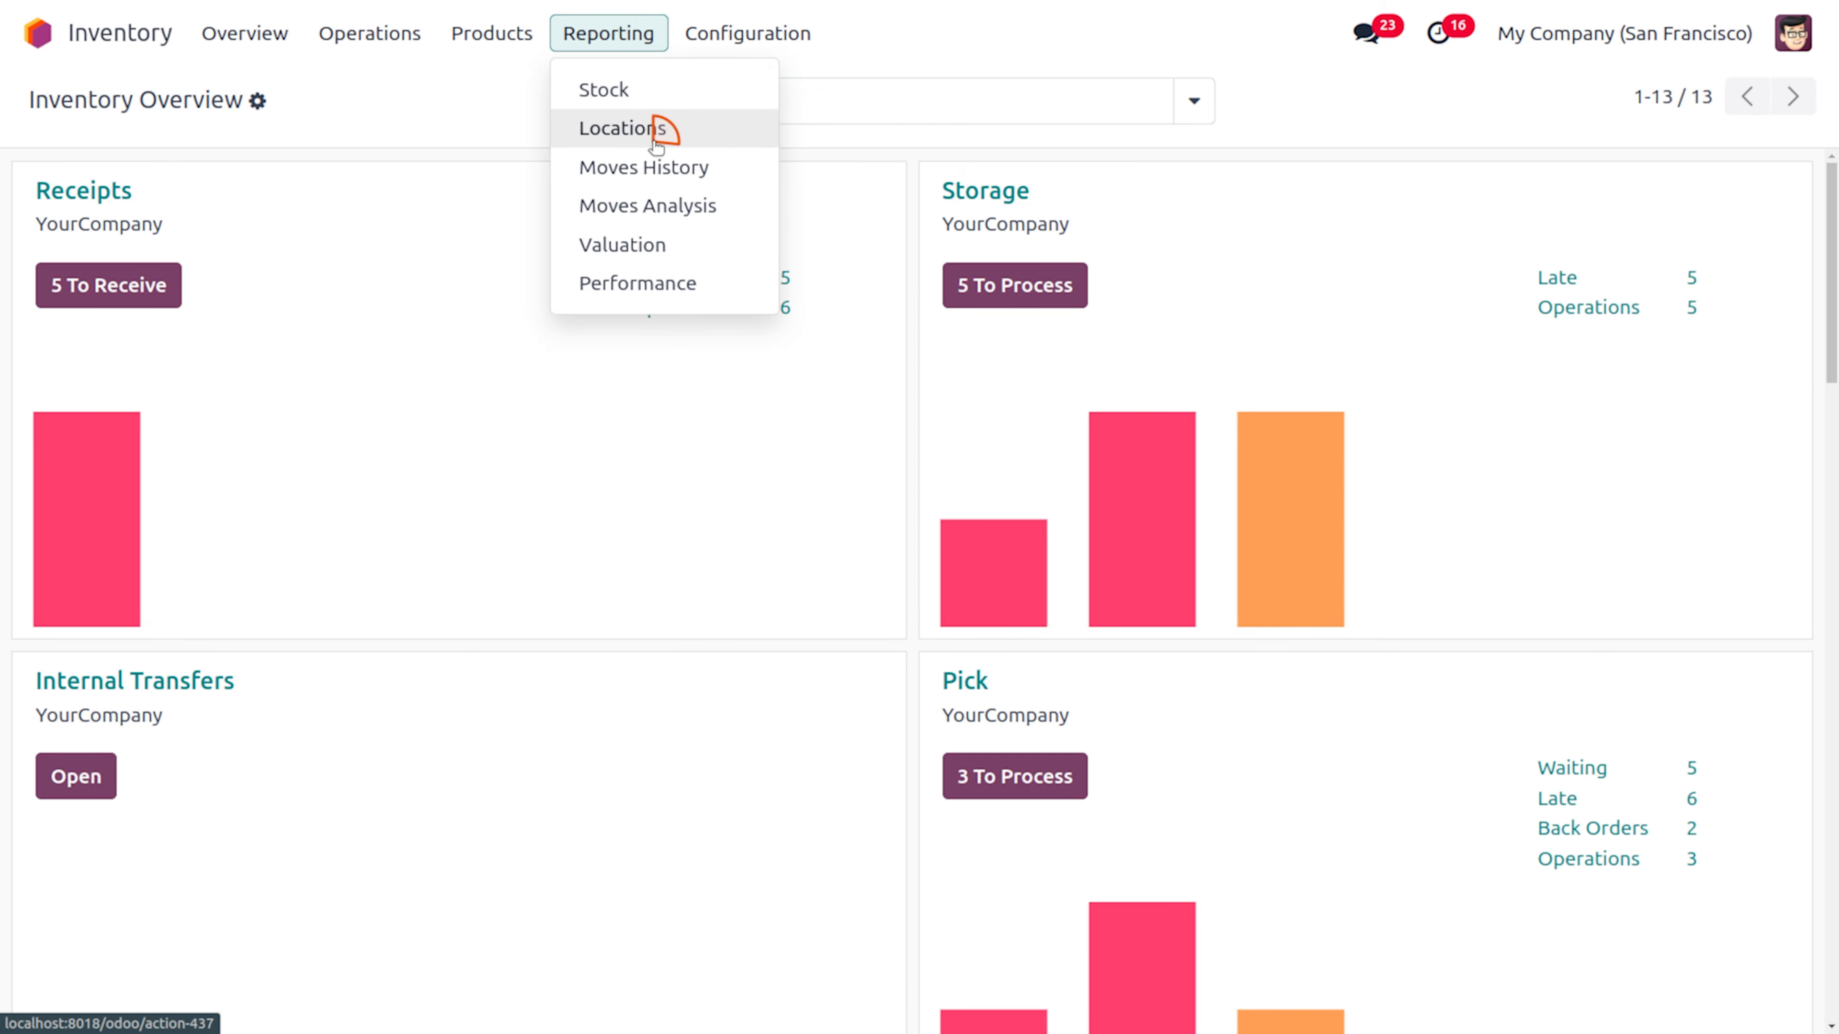
pyautogui.click(661, 127)
pyautogui.scroll(-3, 932, 873)
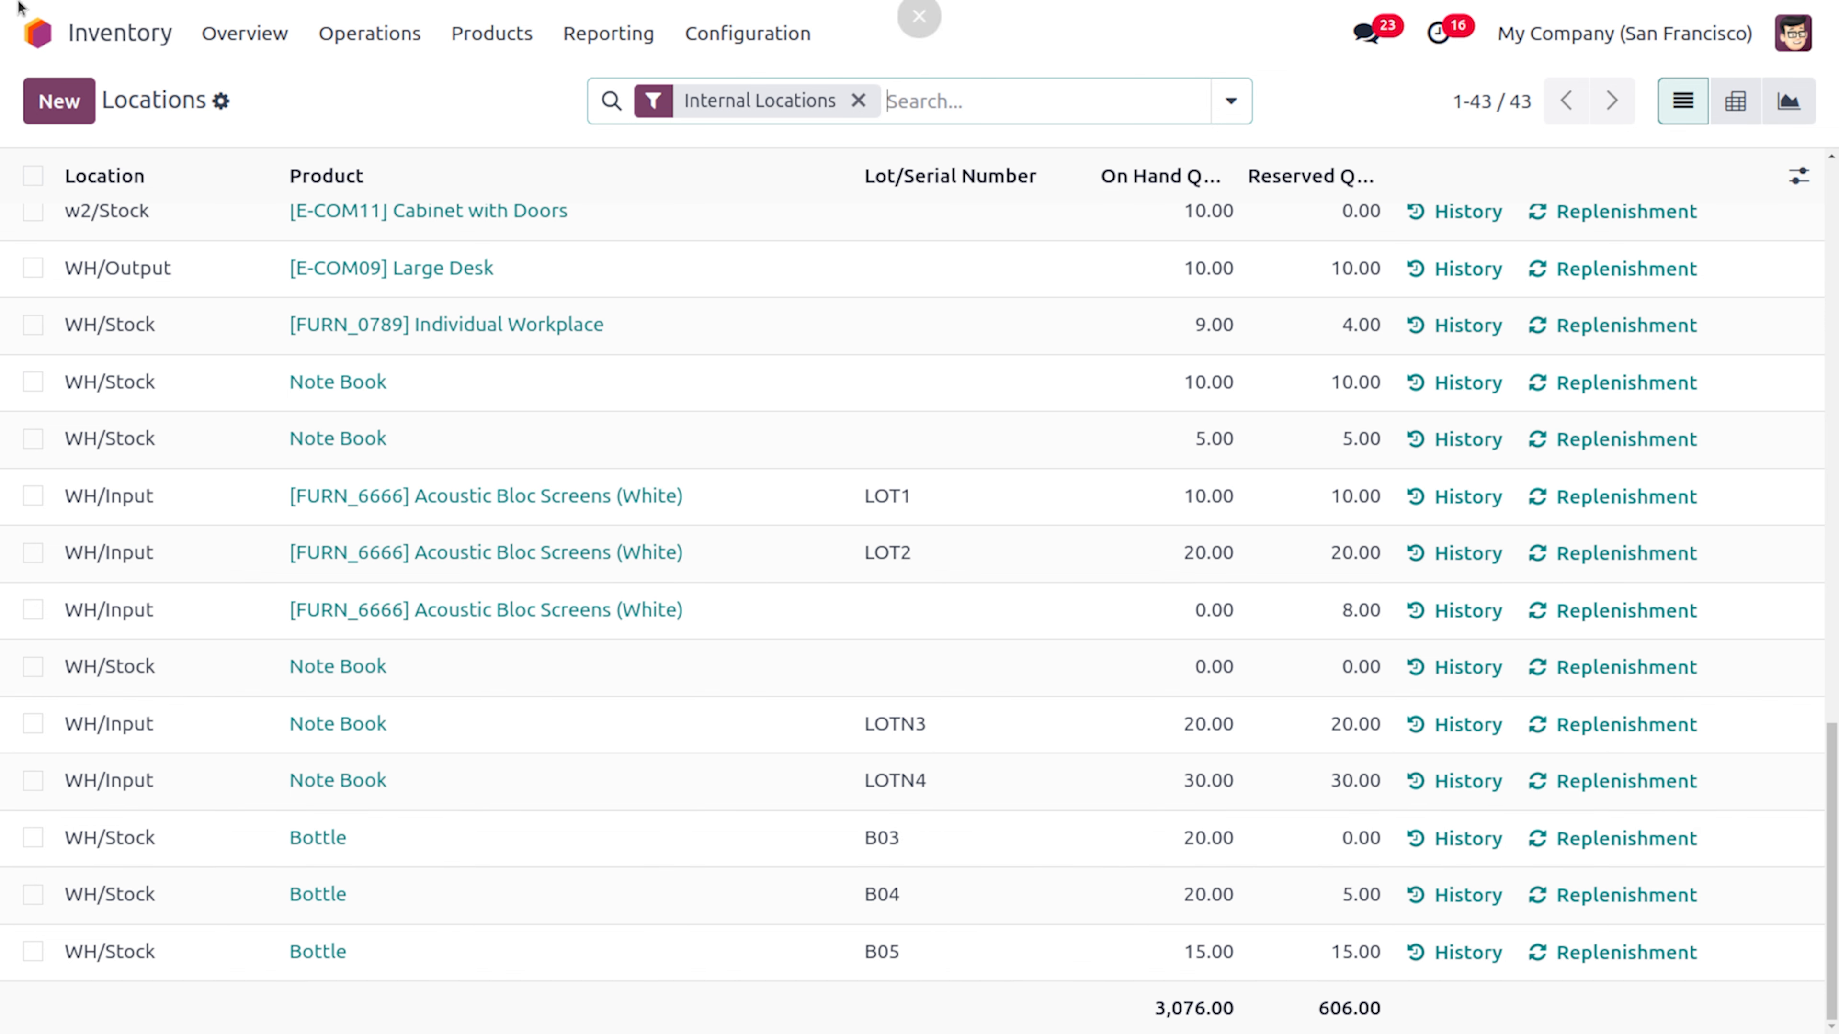
# Switch to Sales and reopen the pick transfer of the most recent Deco Addict sales order
pyautogui.click(35, 32)
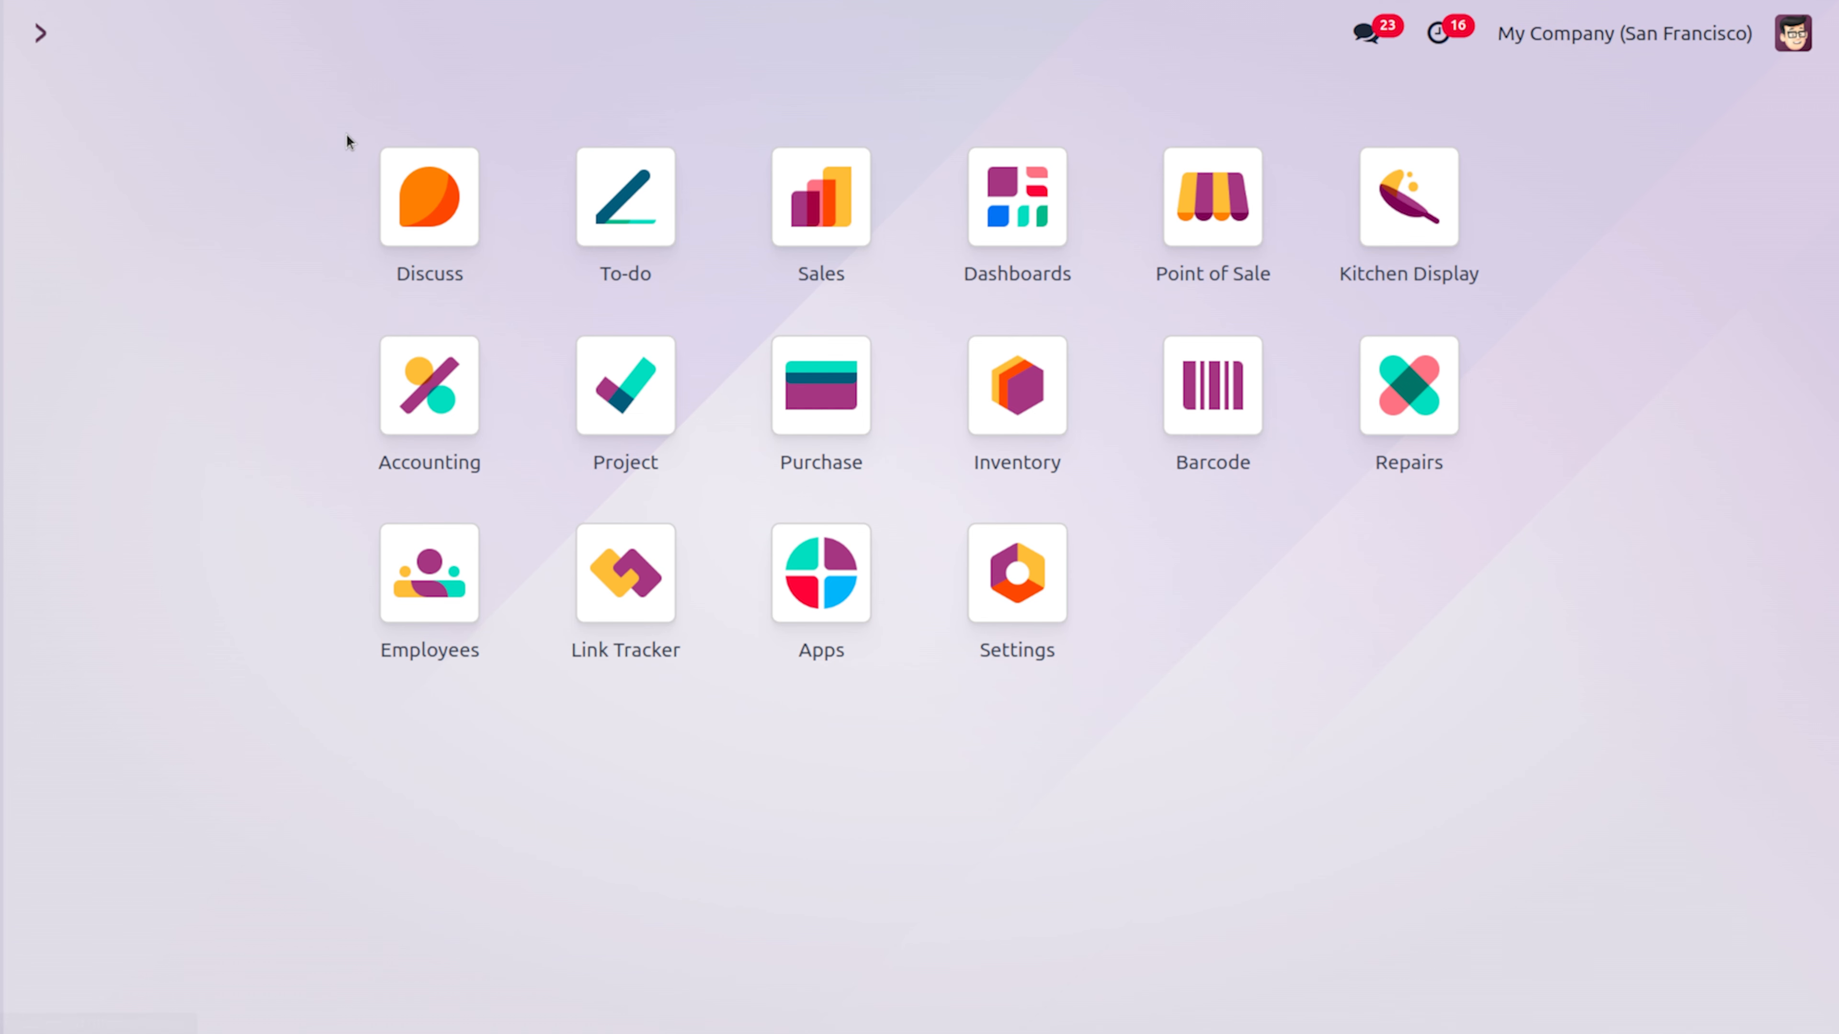
pyautogui.write('sa')
pyautogui.press('Return')
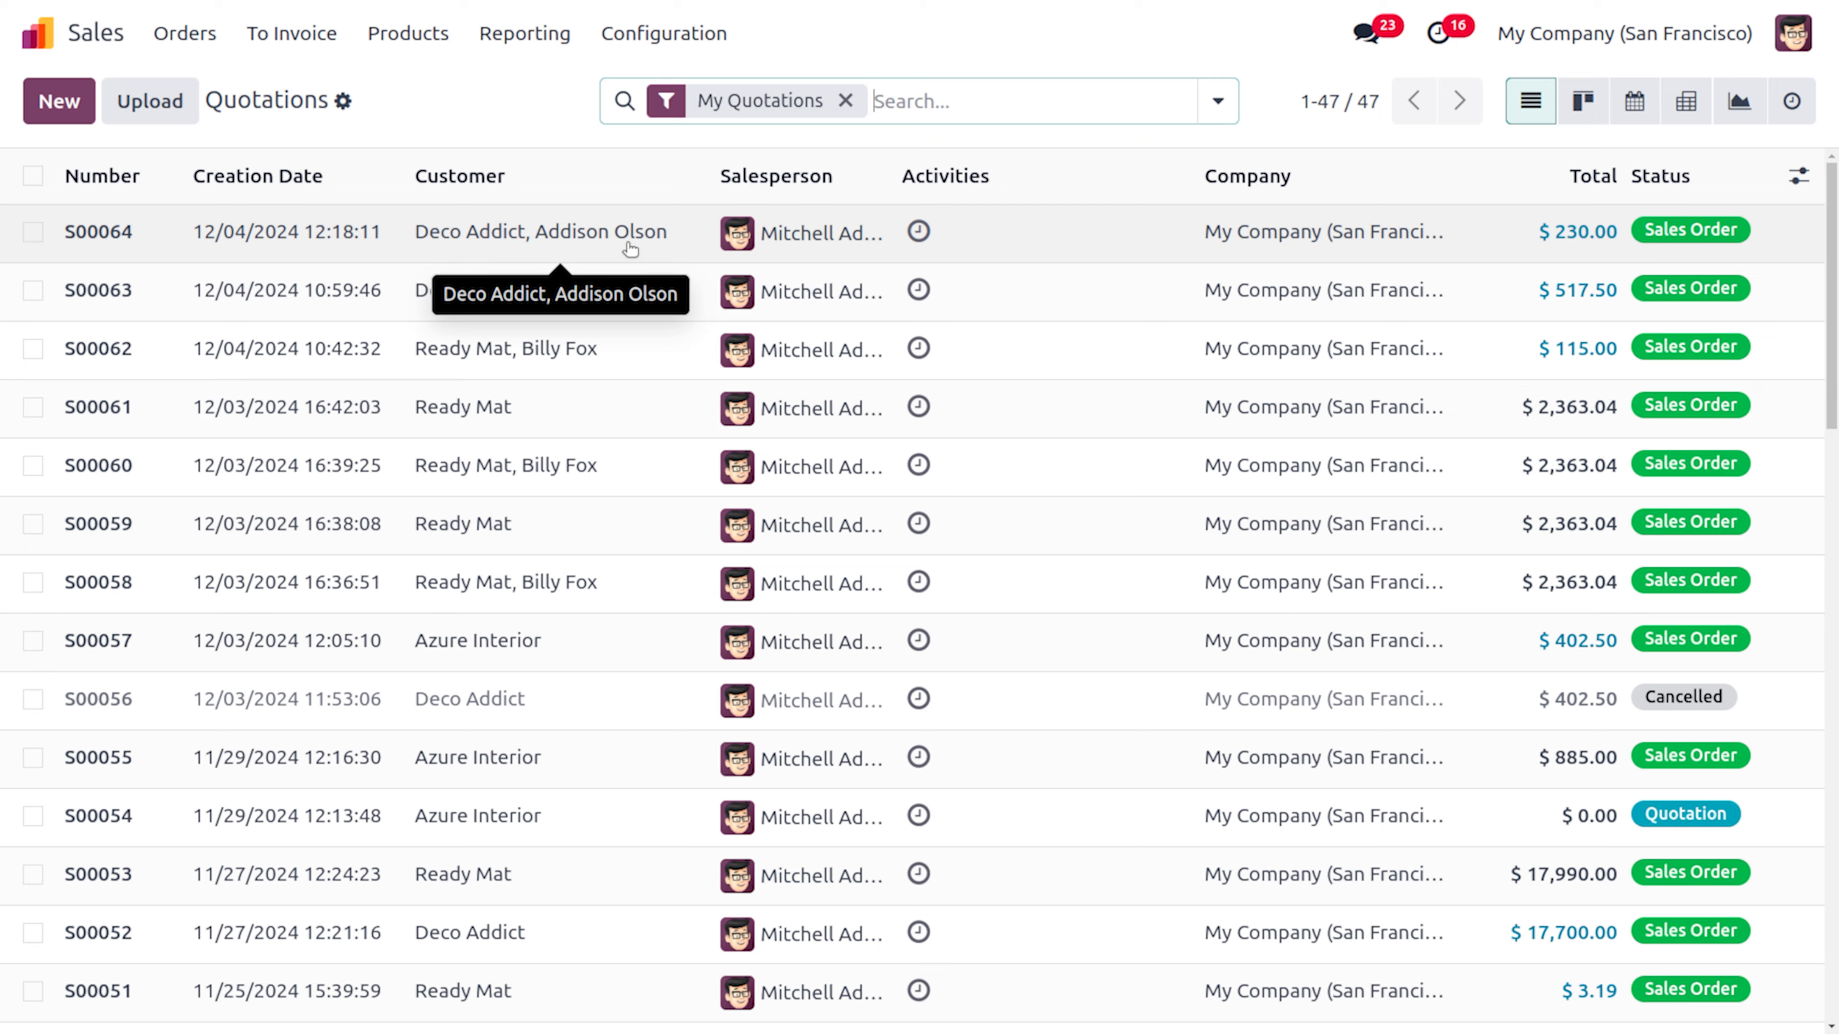
pyautogui.click(634, 251)
pyautogui.click(929, 127)
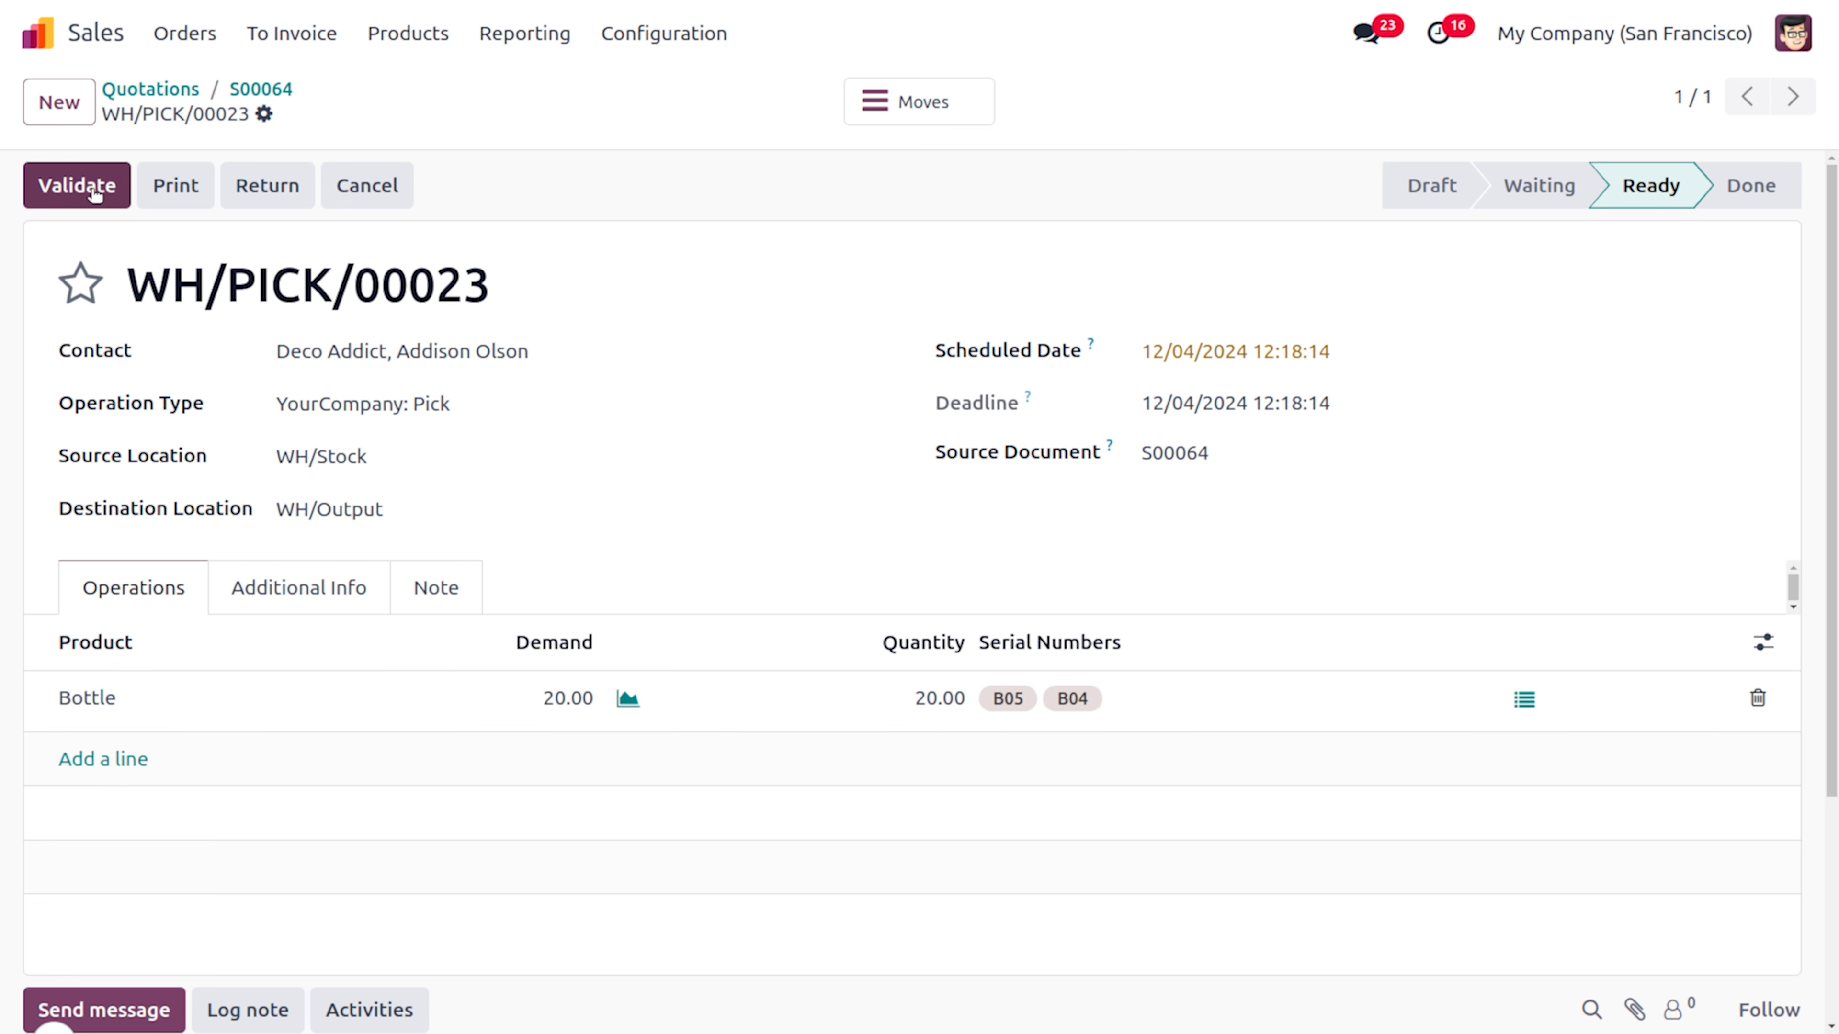
# Validate the Bottle pick transfer, and validate the delivery order that follows it
pyautogui.click(78, 187)
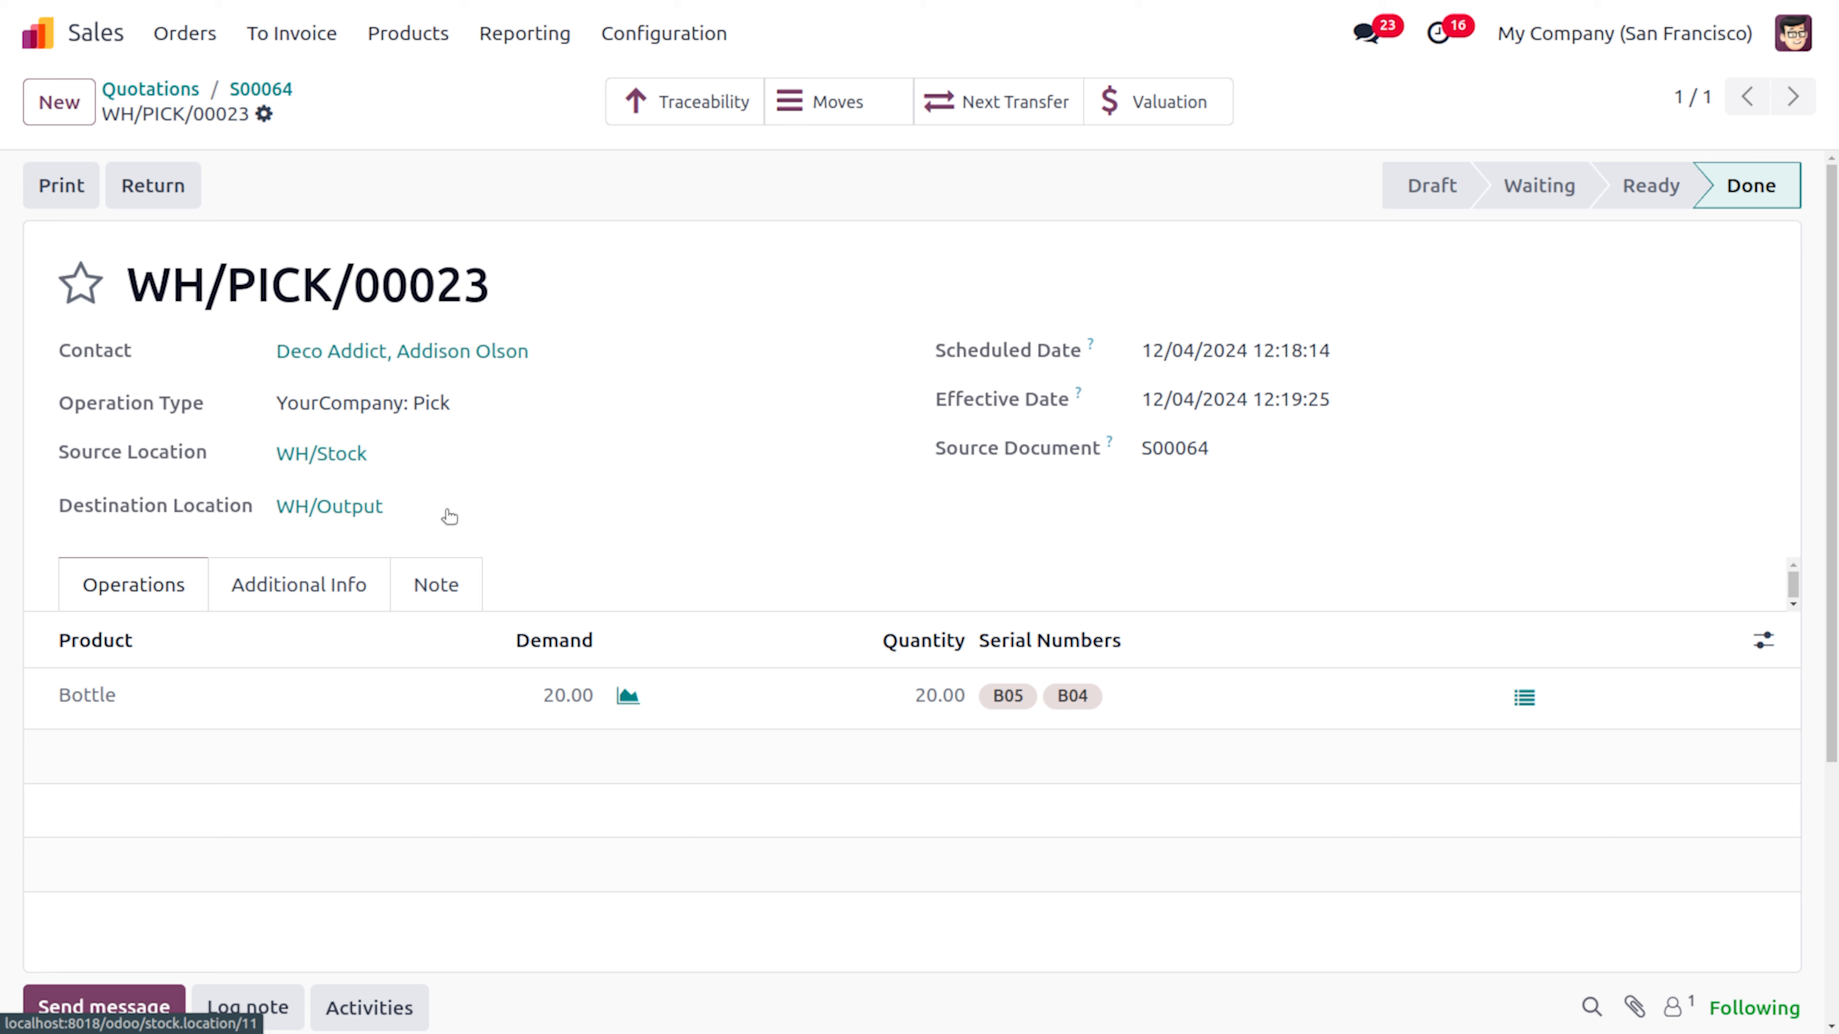
pyautogui.click(974, 92)
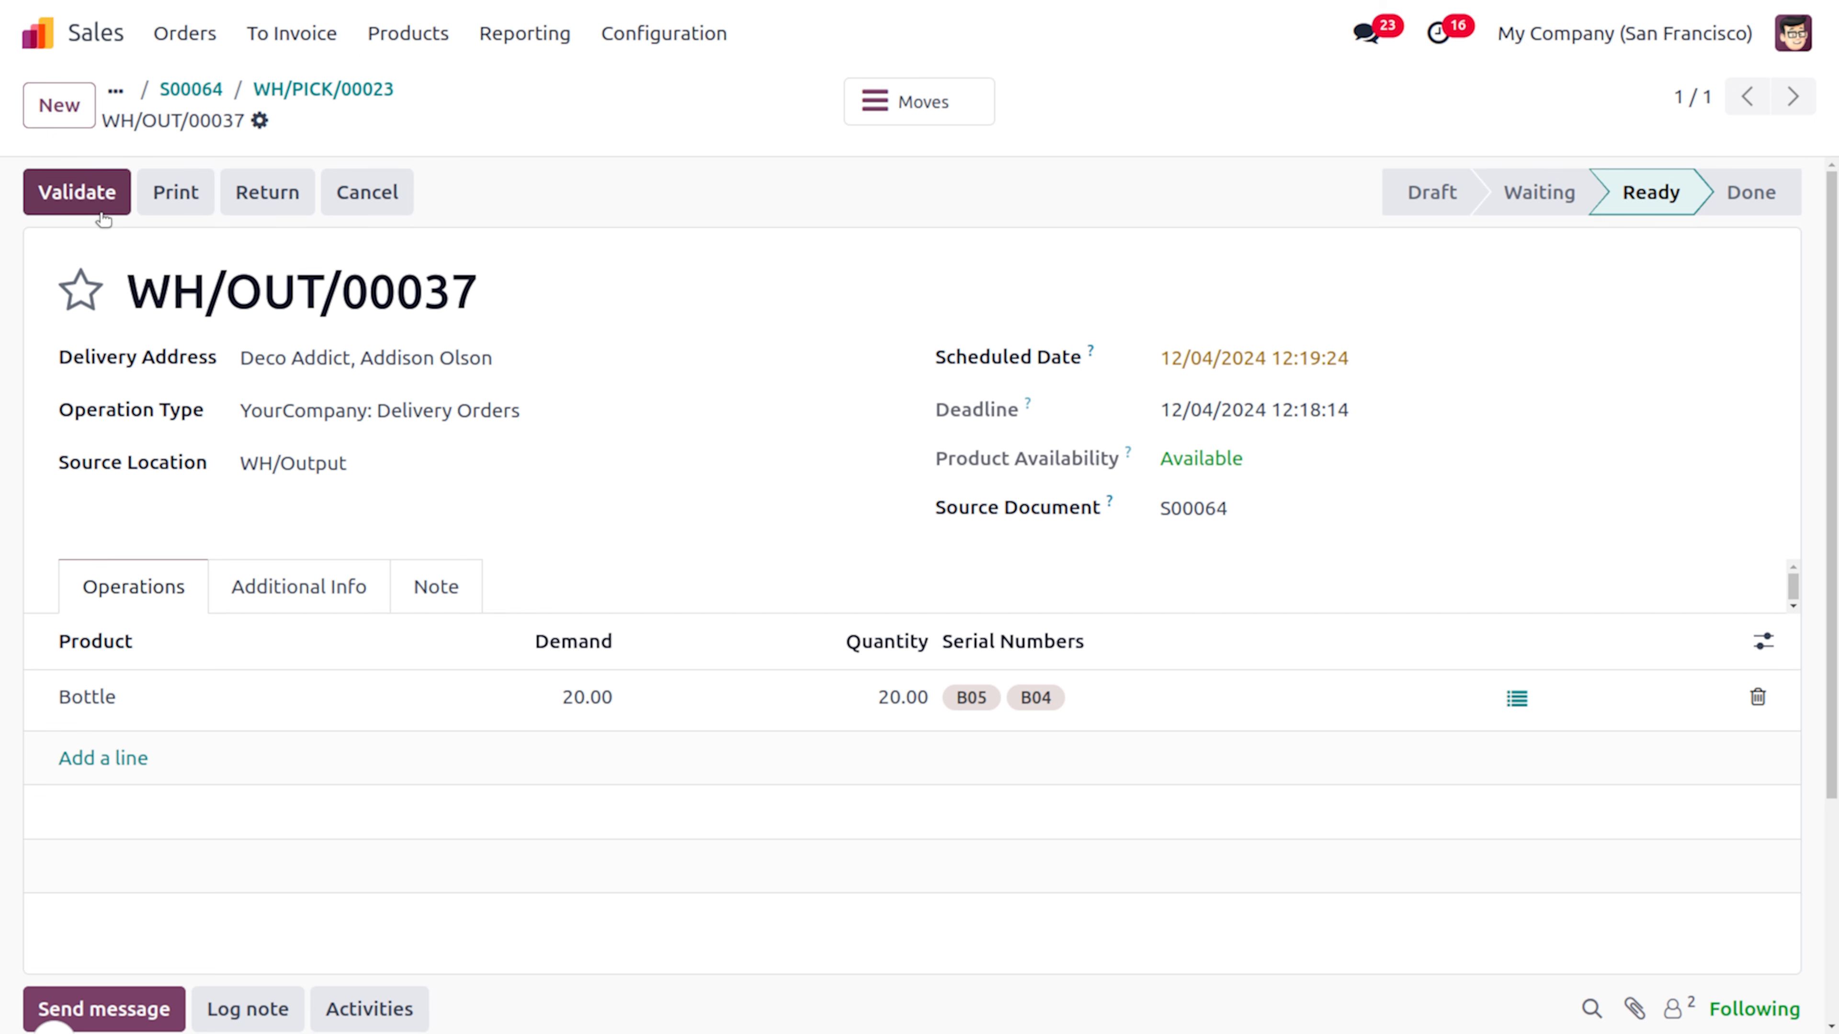
pyautogui.click(76, 194)
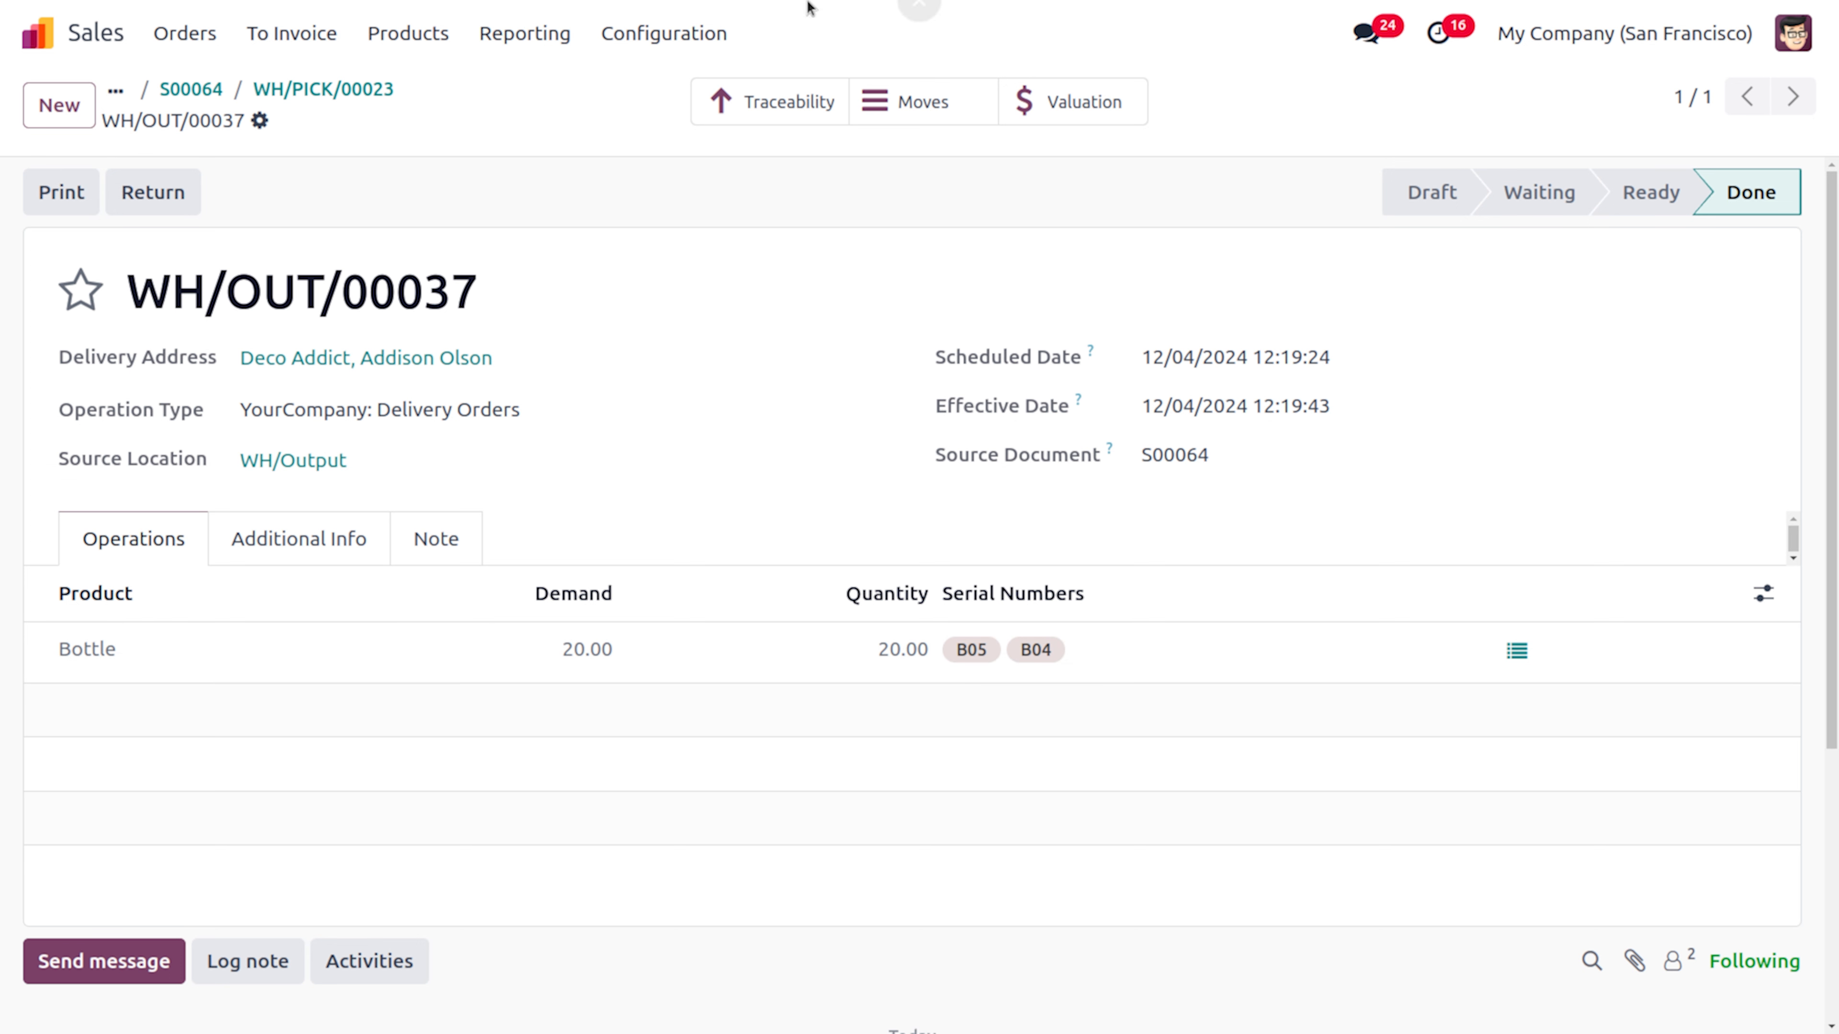
# Check the completed delivery's traceability report and its detailed moves for the Bottle lots and quantities, returning to the delivery
pyautogui.click(807, 105)
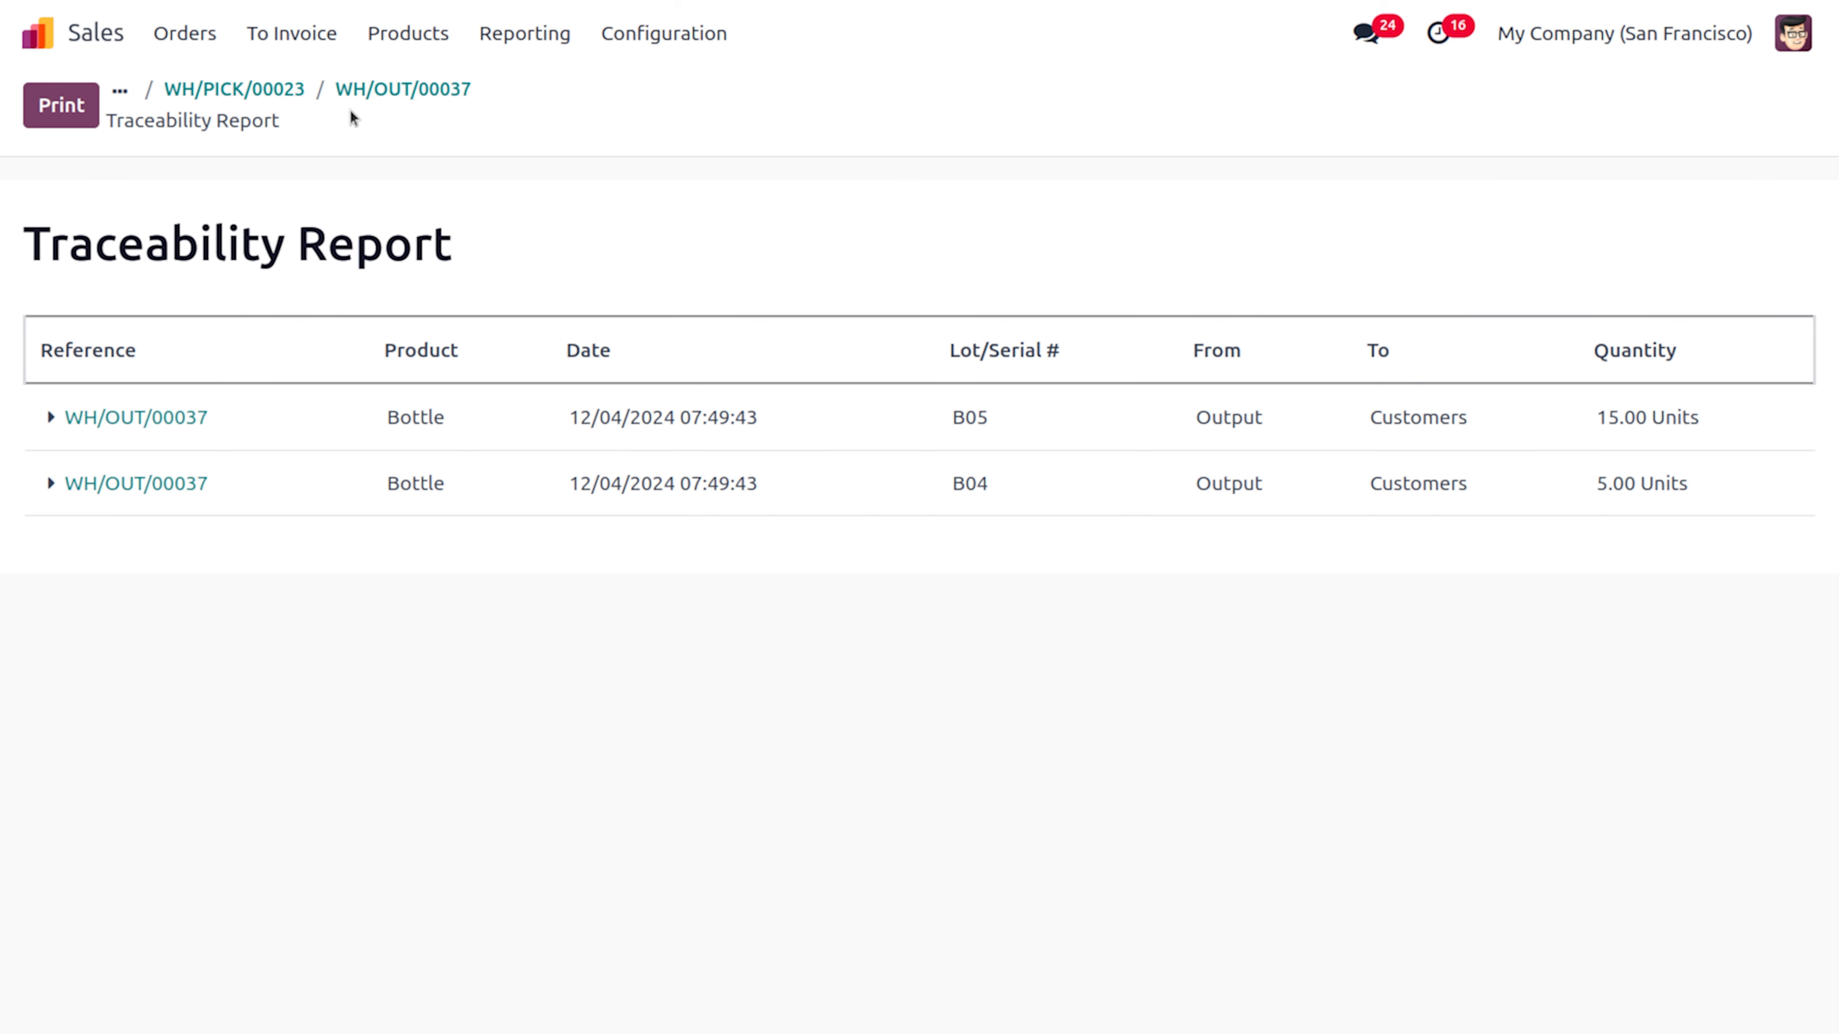
pyautogui.click(382, 95)
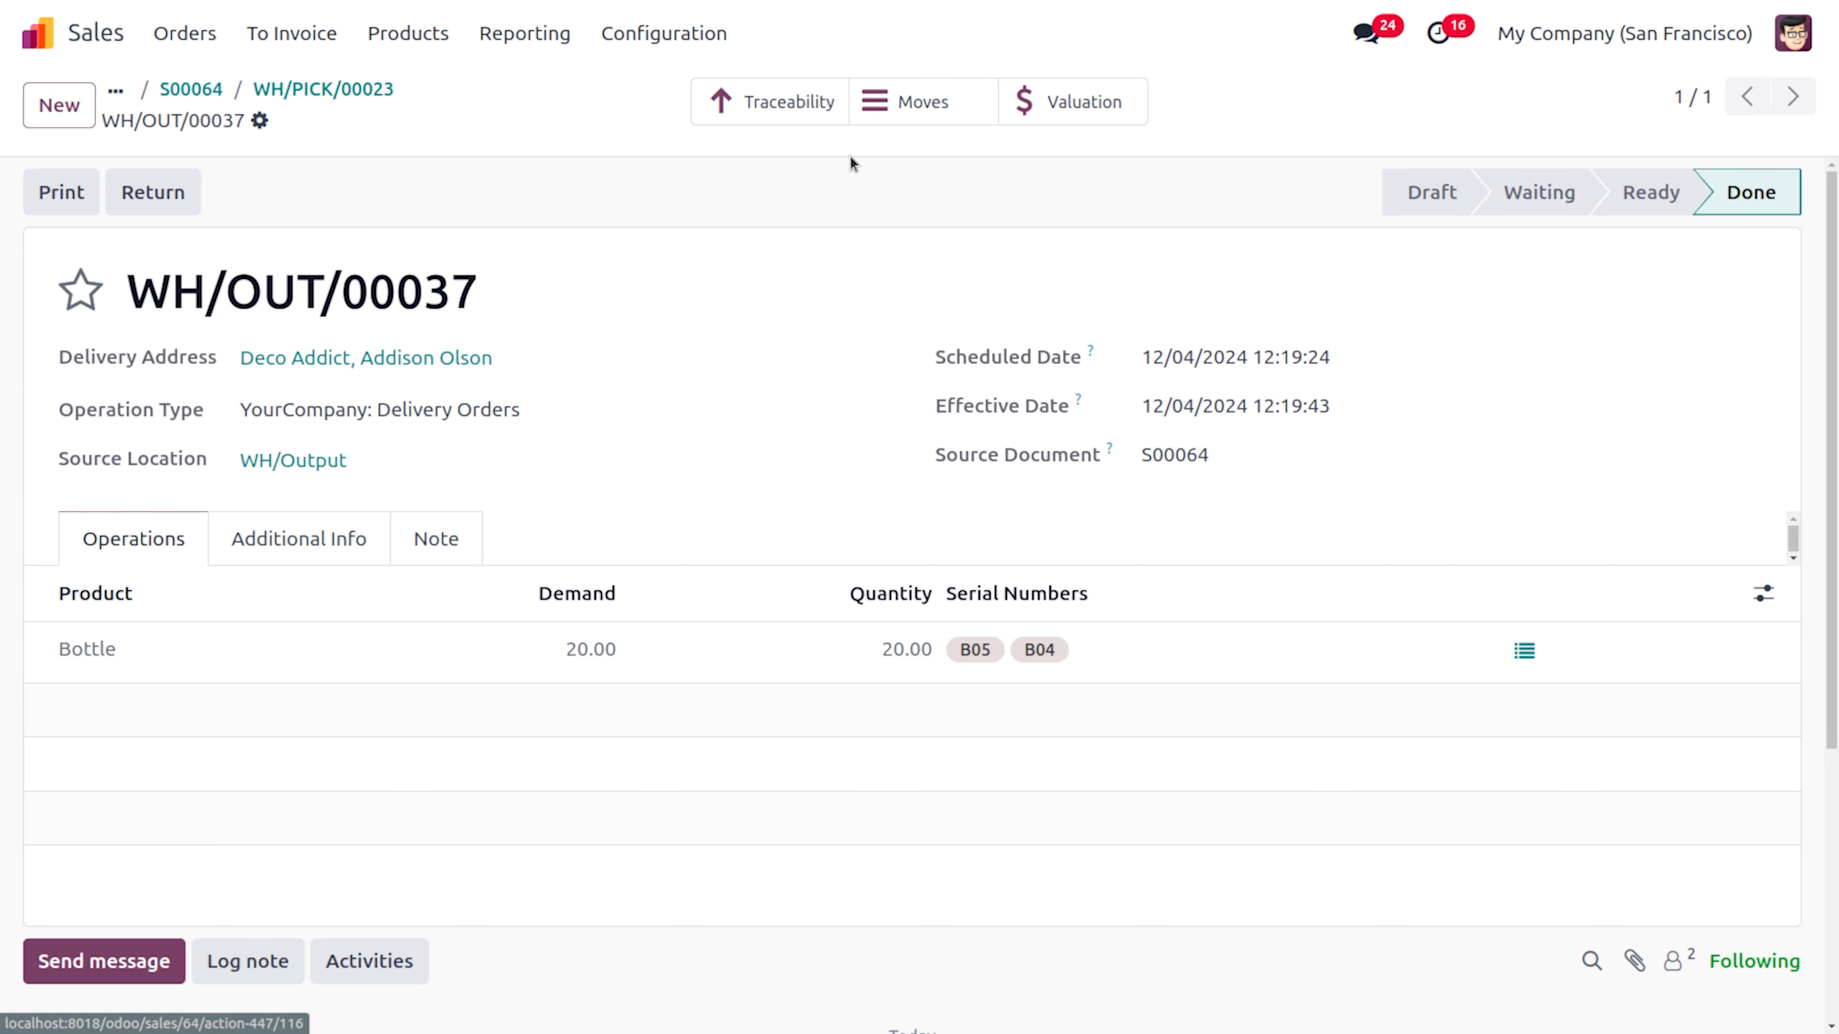
pyautogui.click(905, 108)
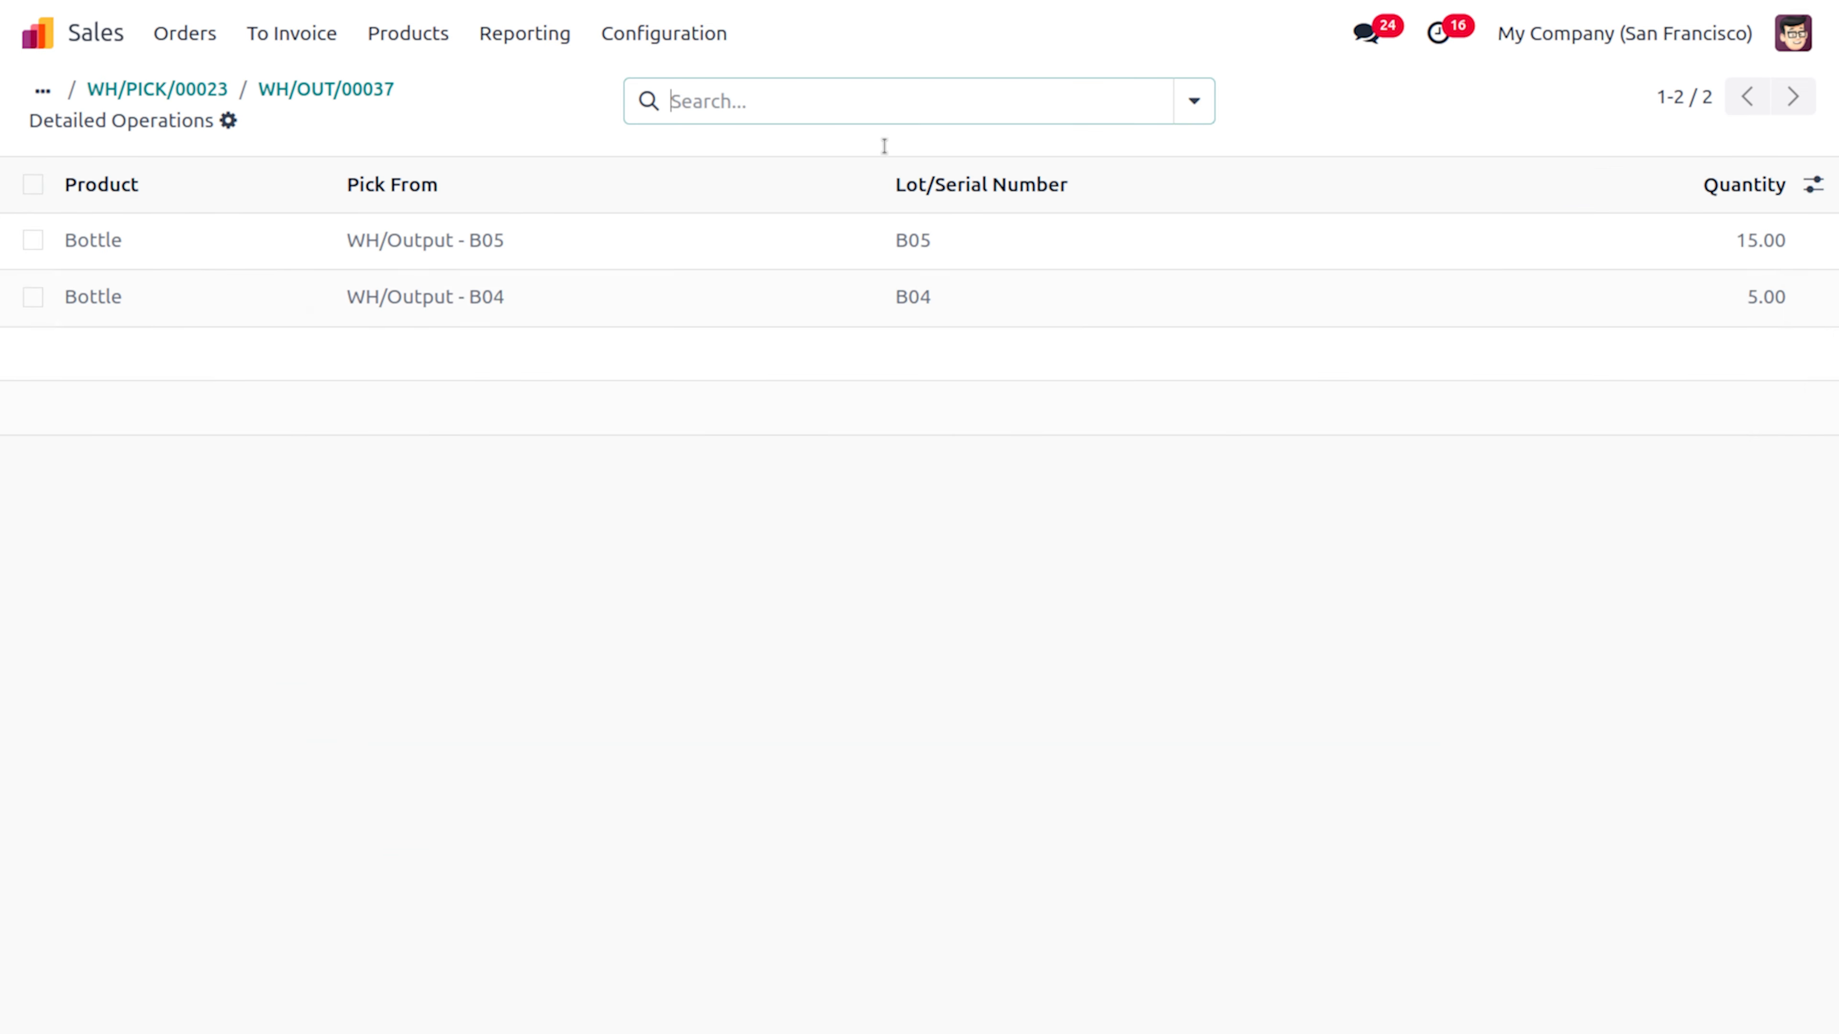
pyautogui.click(322, 90)
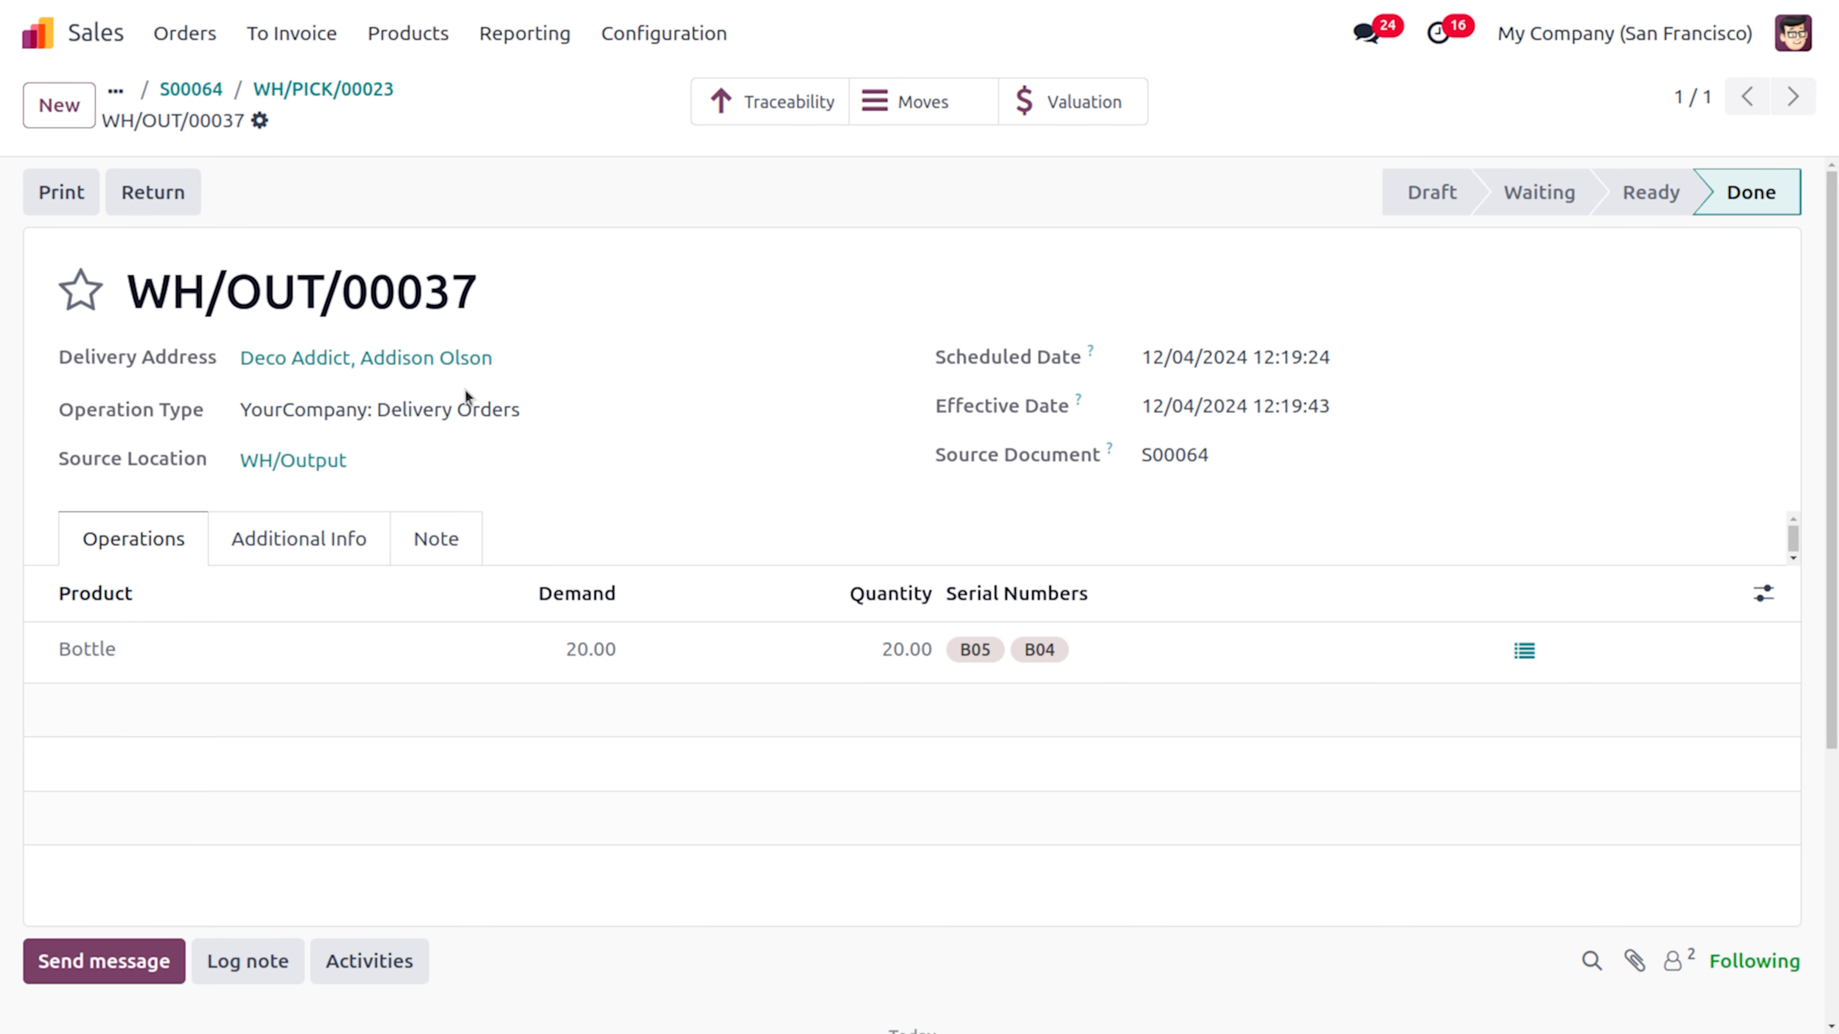